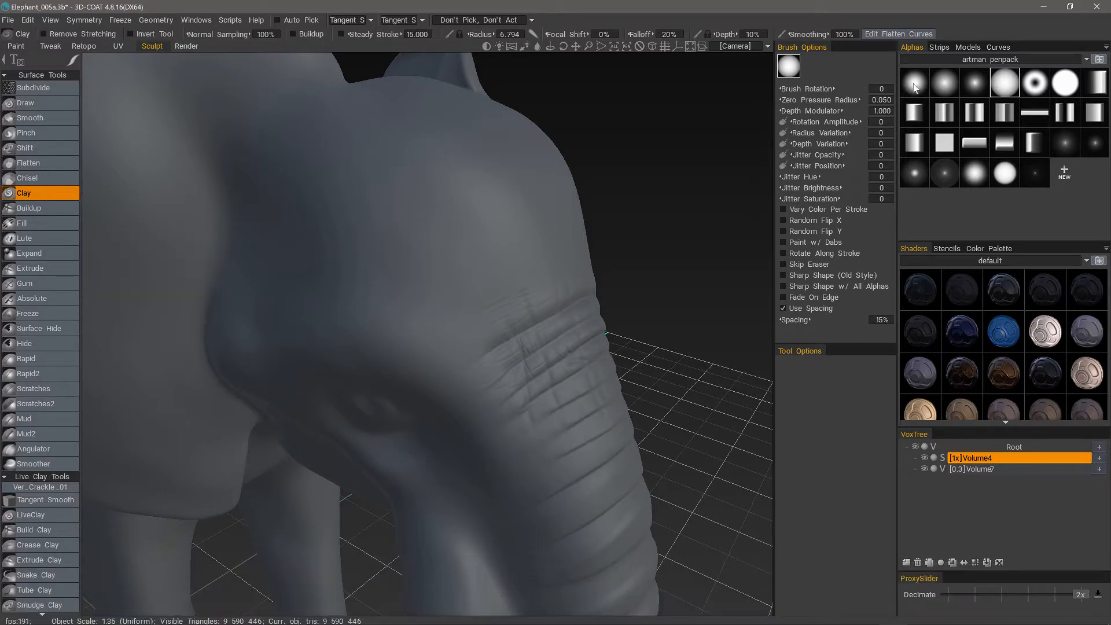
# Sculpt a series of parallel Clay strokes across the elephant's forehead with the round alpha at a brush radius of 4.074.
pyautogui.moveTo(73, 64)
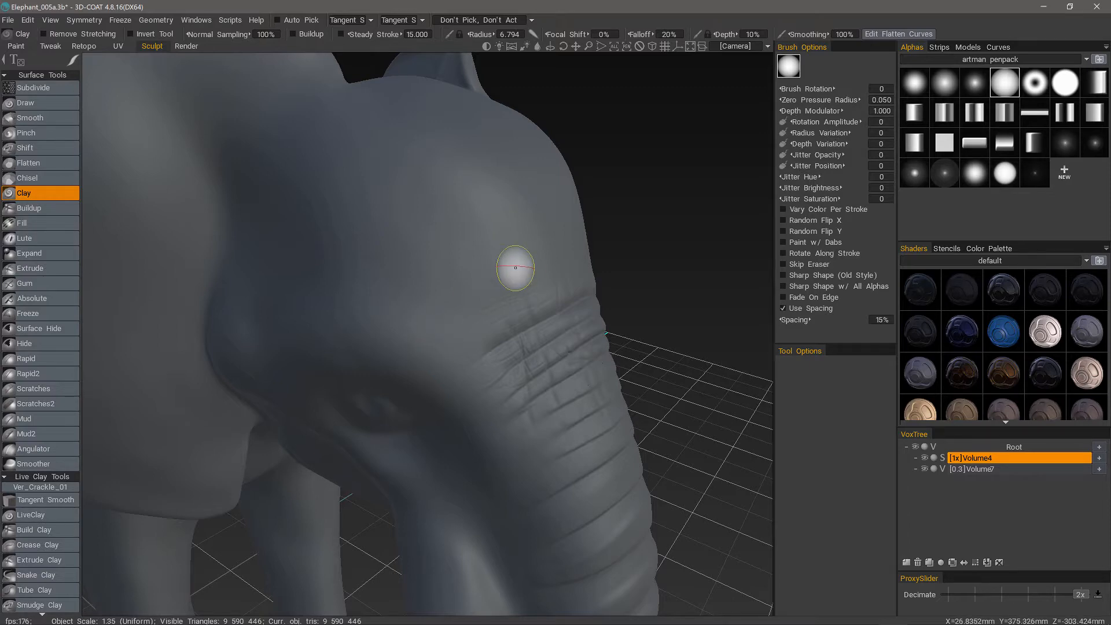
pyautogui.moveTo(515, 265)
pyautogui.keyDown('alt'); pyautogui.mouseDown()
pyautogui.moveTo(498, 245)
pyautogui.moveTo(461, 308)
pyautogui.moveTo(476, 306)
pyautogui.mouseUp(); pyautogui.keyUp('alt')
pyautogui.keyDown('alt'); pyautogui.moveTo(391, 287); pyautogui.dragTo(410, 223); pyautogui.keyUp('alt')
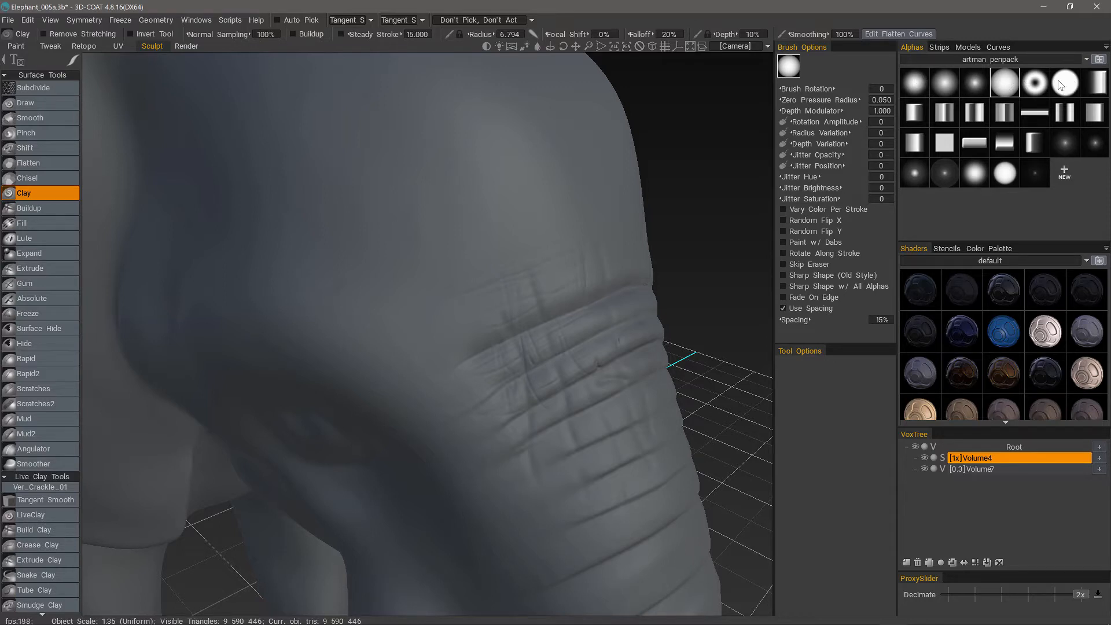
pyautogui.moveTo(533, 212); pyautogui.dragTo(376, 286)
pyautogui.moveTo(495, 181); pyautogui.dragTo(349, 258)
pyautogui.moveTo(460, 148); pyautogui.dragTo(332, 216)
pyautogui.moveTo(435, 105); pyautogui.dragTo(332, 162)
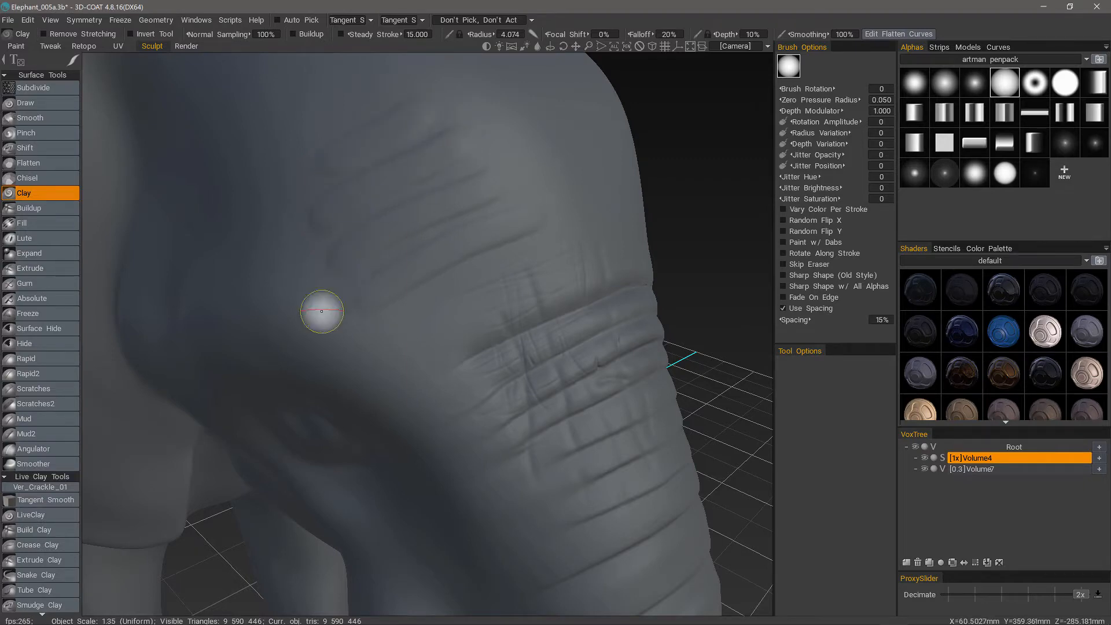
pyautogui.keyDown('alt'); pyautogui.moveTo(322, 311); pyautogui.dragTo(421, 184); pyautogui.keyUp('alt')
pyautogui.keyDown('alt'); pyautogui.moveTo(502, 318); pyautogui.dragTo(338, 621); pyautogui.keyUp('alt')
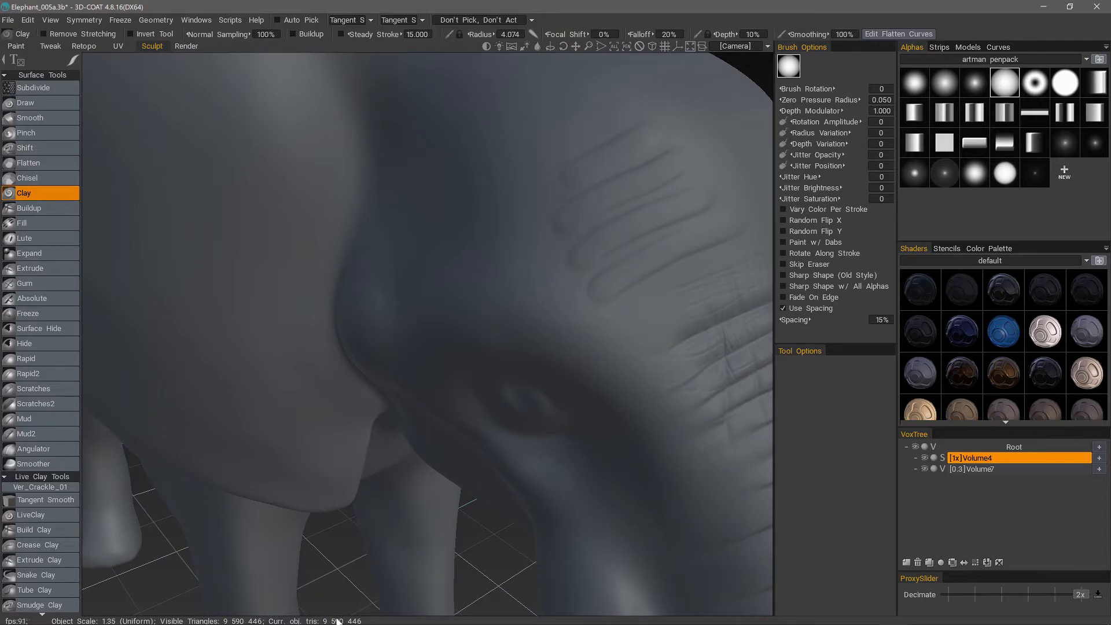
# Undo the round-alpha Clay strokes on the forehead.
pyautogui.hotkey('ctrl', 'z')
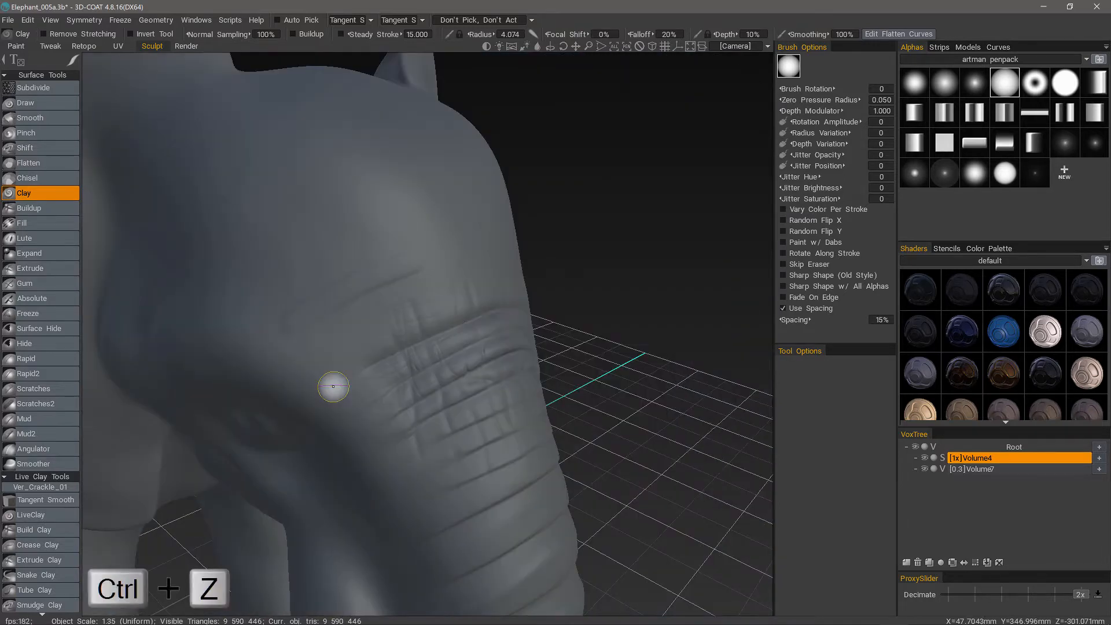
pyautogui.hotkey('ctrl', 'z')
pyautogui.moveTo(333, 386)
pyautogui.keyDown('alt'); pyautogui.mouseDown()
pyautogui.moveTo(445, 279)
pyautogui.moveTo(463, 320)
pyautogui.moveTo(468, 311)
pyautogui.mouseUp(); pyautogui.keyUp('alt')
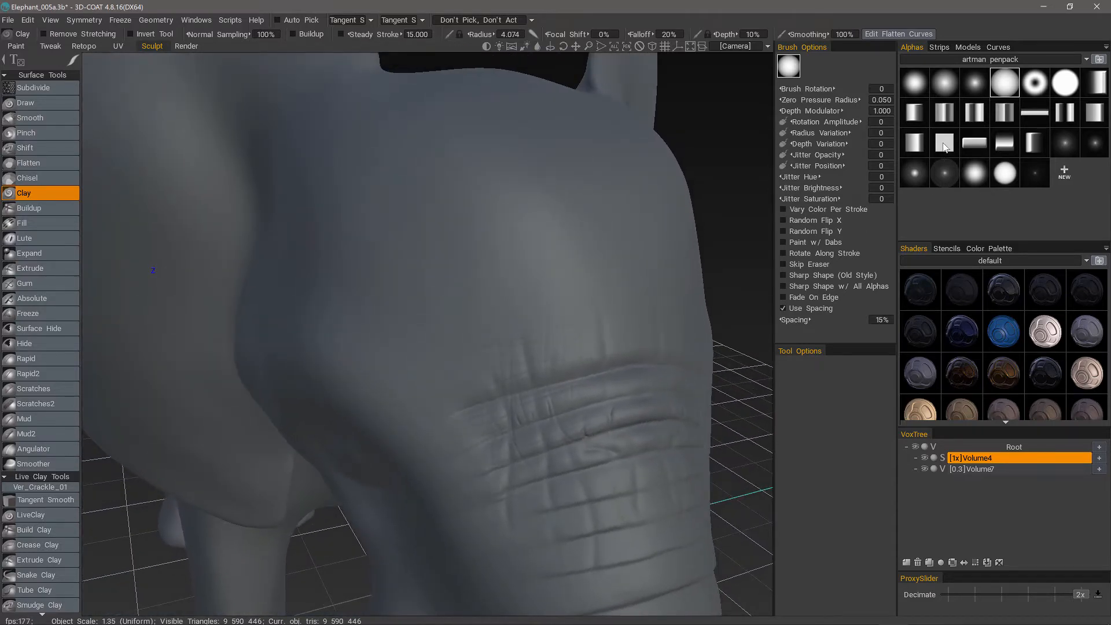
# Choose the solid square alpha for the Clay brush and set its spacing to 15%.
pyautogui.click(944, 145)
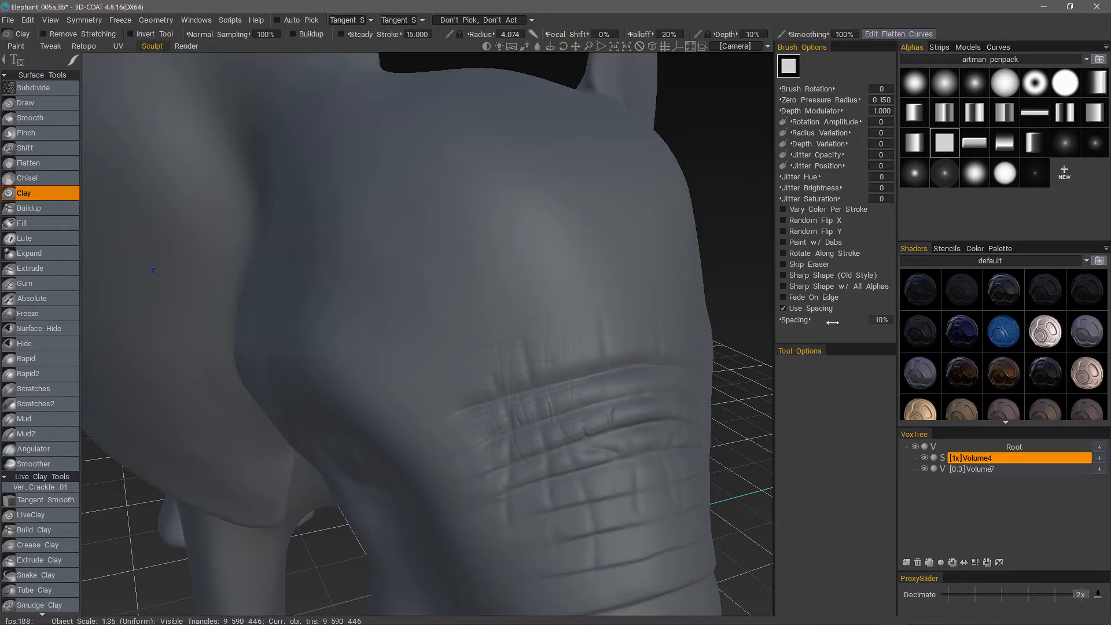
pyautogui.click(881, 320)
pyautogui.press('Return')
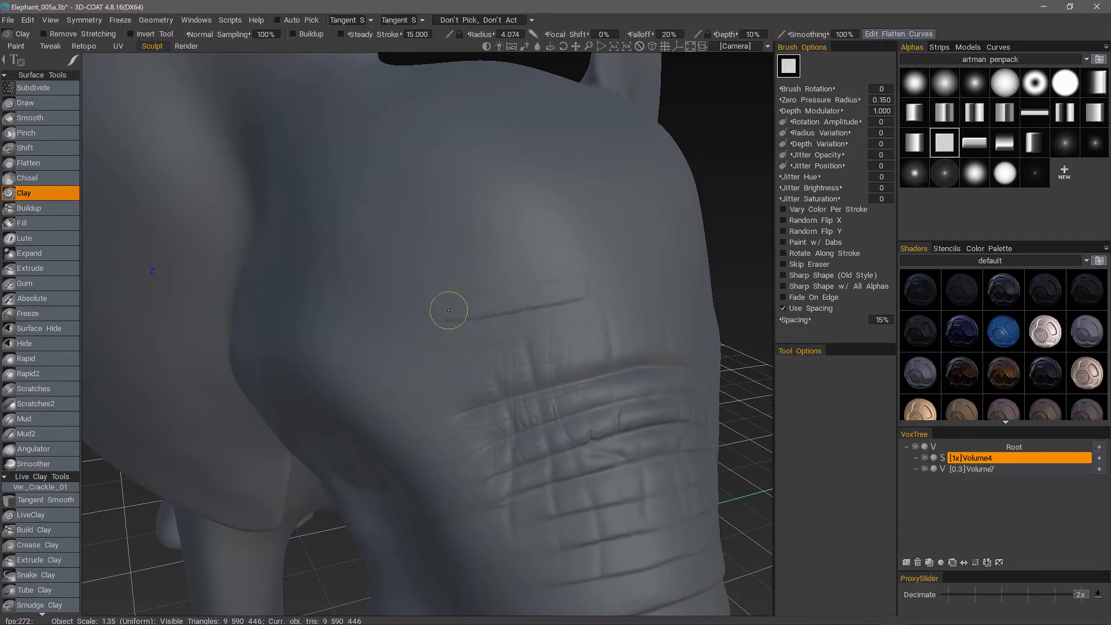
# Sculpt two parallel Clay bands across the forehead just above the trunk wrinkles.
pyautogui.moveTo(448, 310); pyautogui.dragTo(415, 320)
pyautogui.moveTo(580, 248); pyautogui.dragTo(542, 257)
pyautogui.keyDown('alt'); pyautogui.moveTo(402, 301); pyautogui.dragTo(432, 390); pyautogui.keyUp('alt')
# Set the brush spacing to 20% and sculpt more parallel Clay bands higher up the forehead.
pyautogui.click(881, 320)
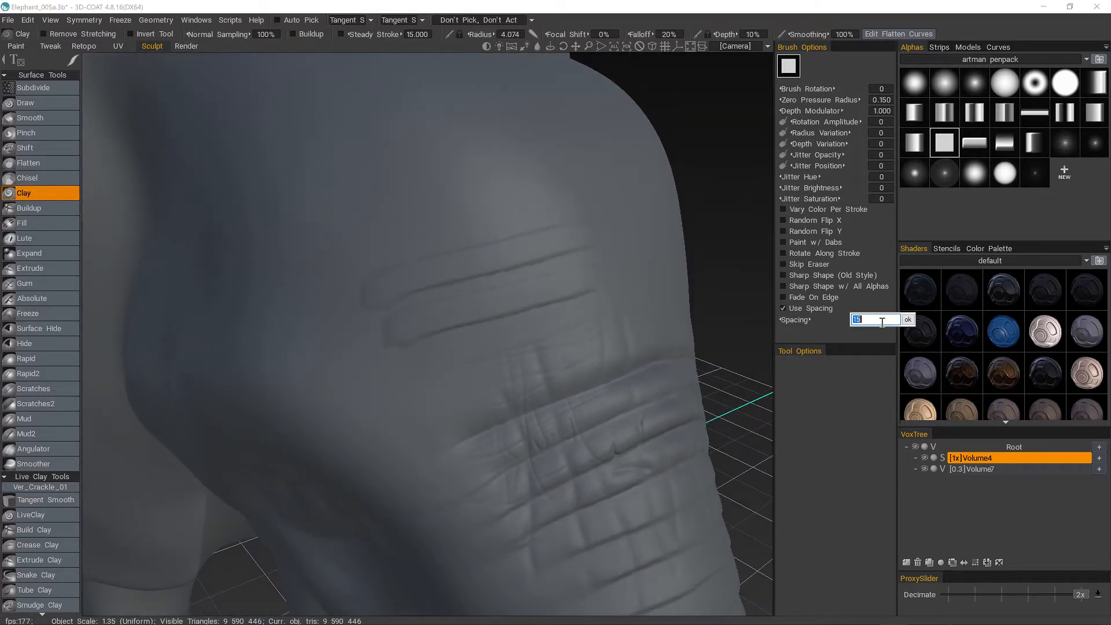
pyautogui.write('20')
pyautogui.press('Return')
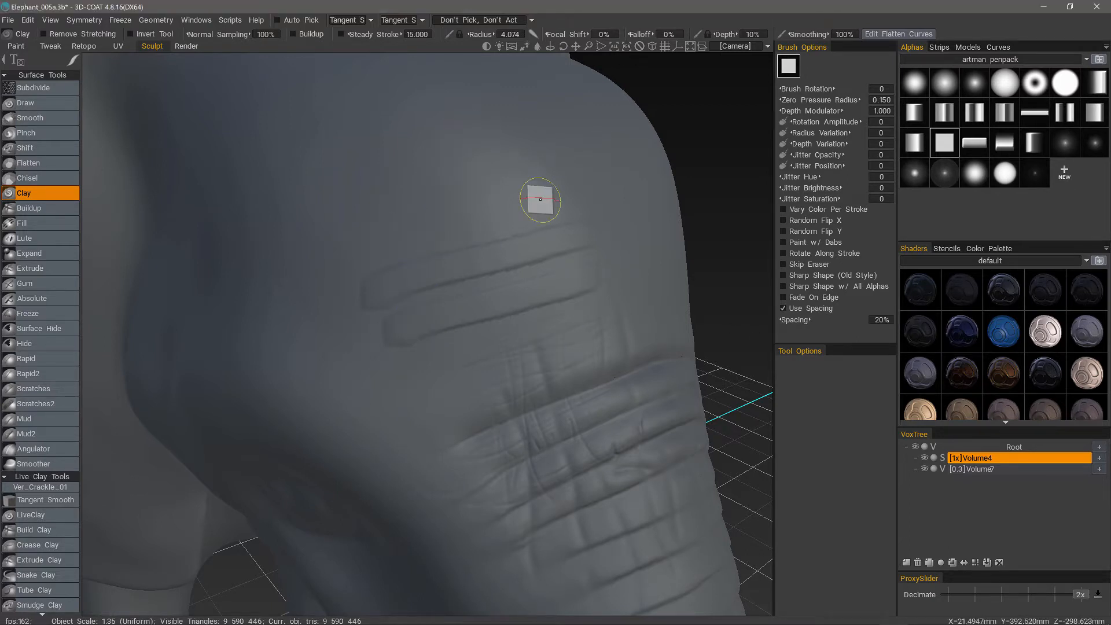
pyautogui.moveTo(538, 189)
pyautogui.keyDown('alt'); pyautogui.mouseDown()
pyautogui.moveTo(427, 209)
pyautogui.moveTo(350, 246)
pyautogui.moveTo(454, 251)
pyautogui.moveTo(442, 277)
pyautogui.moveTo(475, 257)
pyautogui.mouseUp(); pyautogui.keyUp('alt')
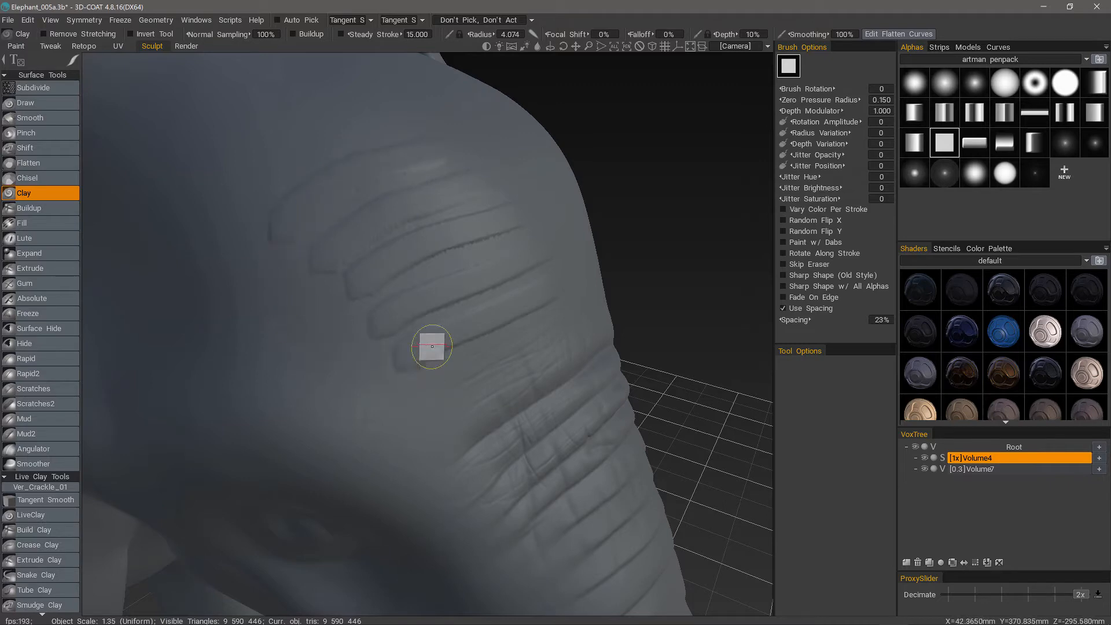
pyautogui.moveTo(379, 194)
pyautogui.keyDown('alt'); pyautogui.mouseDown()
pyautogui.moveTo(390, 188)
pyautogui.moveTo(365, 300)
pyautogui.moveTo(355, 235)
pyautogui.moveTo(436, 280)
pyautogui.moveTo(471, 243)
pyautogui.mouseUp(); pyautogui.keyUp('alt')
# Set the brush spacing to 30% and sculpt Clay strokes running down the side of the upper trunk.
pyautogui.click(877, 319)
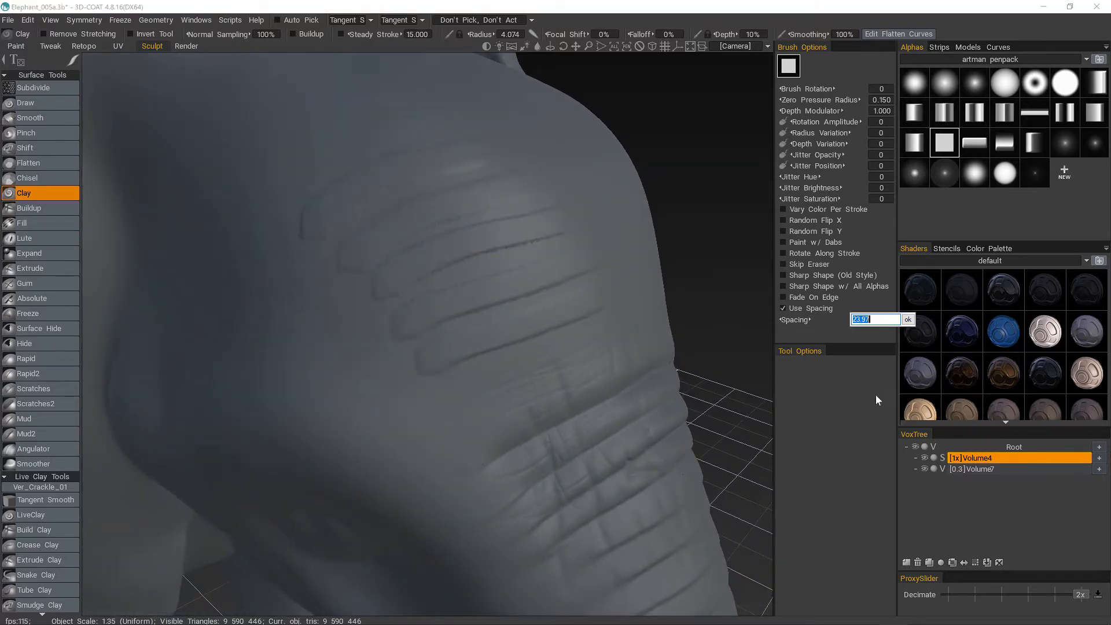
pyautogui.write('30')
pyautogui.press('Return')
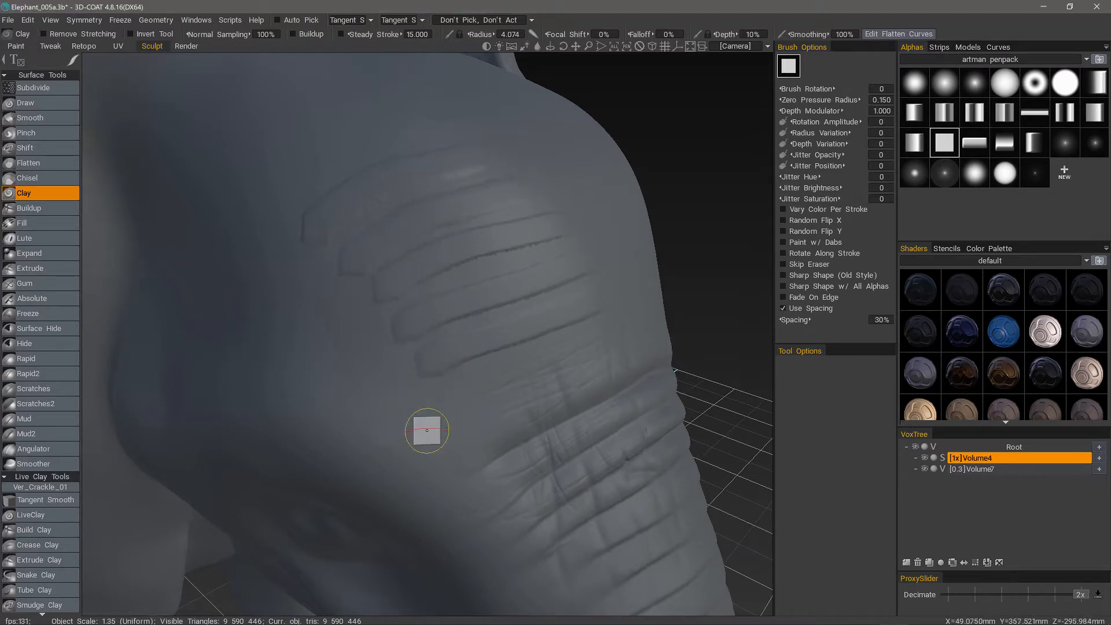
pyautogui.moveTo(426, 430)
pyautogui.keyDown('alt'); pyautogui.mouseDown()
pyautogui.moveTo(466, 325)
pyautogui.moveTo(463, 297)
pyautogui.moveTo(536, 459)
pyautogui.mouseUp(); pyautogui.keyUp('alt')
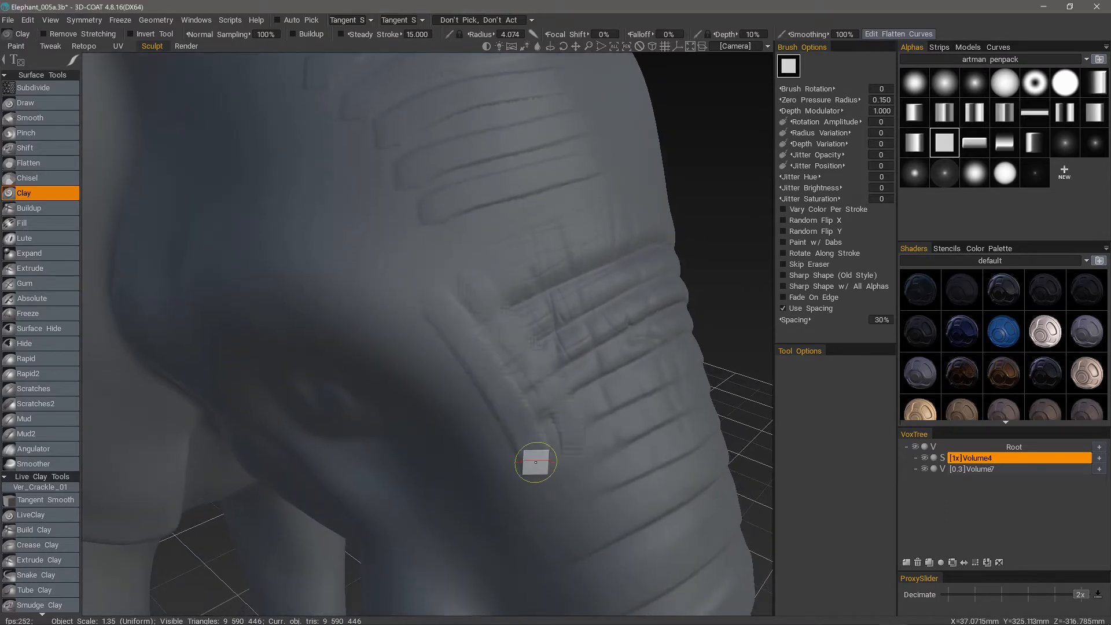
# Enable Rotate Along Stroke and sculpt several lengthwise Clay strokes down the upper trunk, crossing the wrinkles.
pyautogui.click(785, 253)
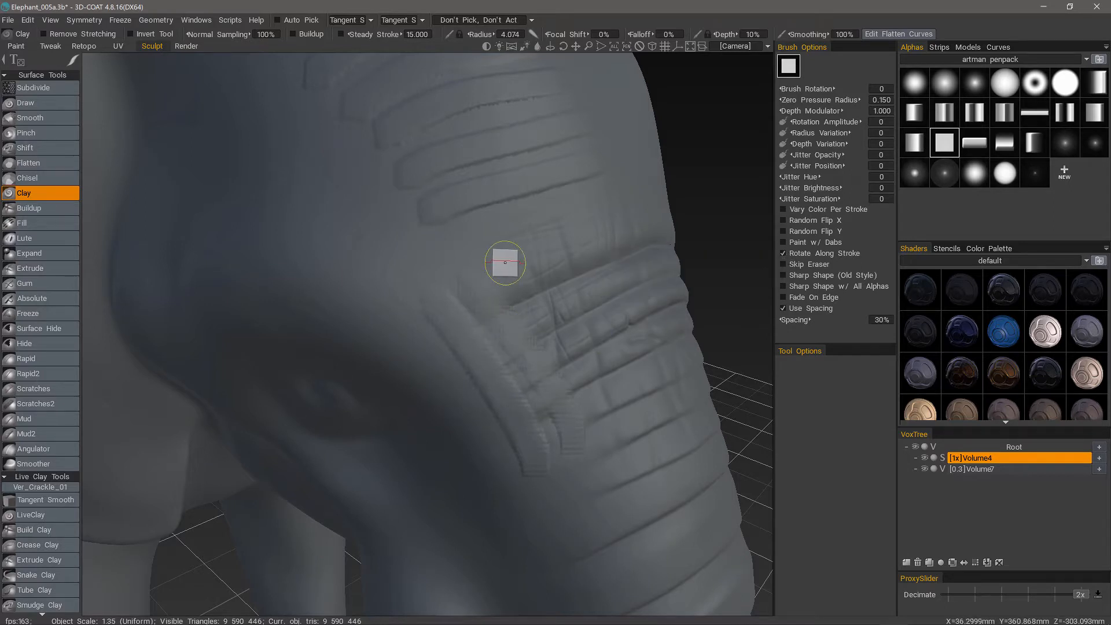
pyautogui.moveTo(503, 258); pyautogui.dragTo(598, 432)
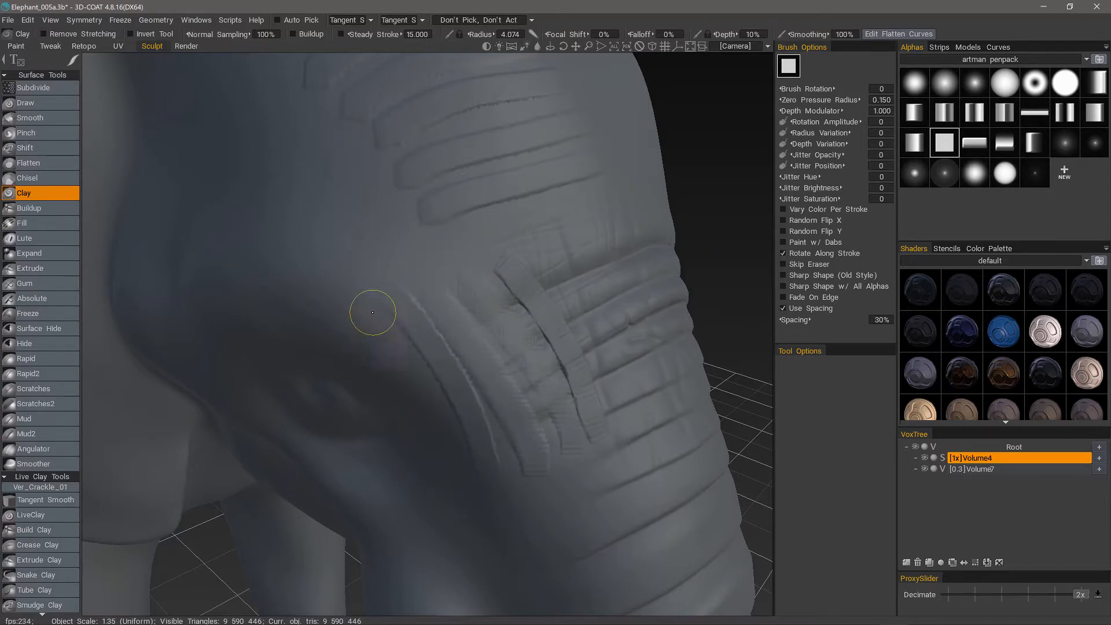
pyautogui.moveTo(541, 248)
pyautogui.keyDown('alt'); pyautogui.mouseDown()
pyautogui.moveTo(472, 250)
pyautogui.moveTo(547, 407)
pyautogui.mouseUp(); pyautogui.keyUp('alt')
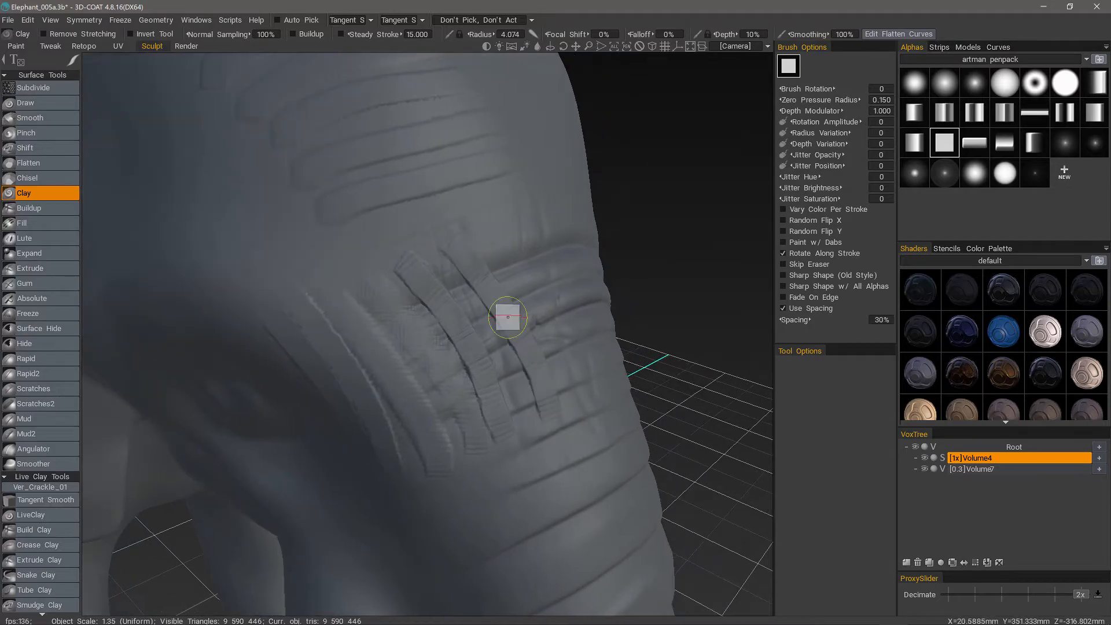
pyautogui.moveTo(442, 240)
pyautogui.mouseDown()
pyautogui.moveTo(476, 292)
pyautogui.moveTo(535, 324)
pyautogui.mouseUp()
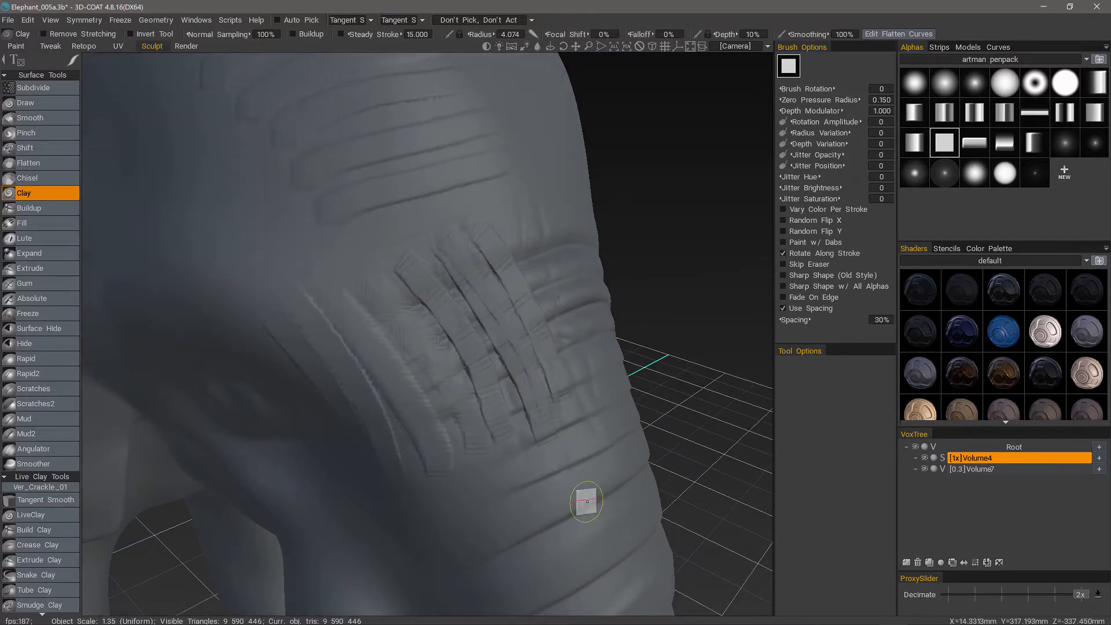
pyautogui.moveTo(586, 501)
pyautogui.keyDown('alt'); pyautogui.mouseDown()
pyautogui.moveTo(370, 446)
pyautogui.moveTo(414, 540)
pyautogui.moveTo(438, 508)
pyautogui.mouseUp(); pyautogui.keyUp('alt')
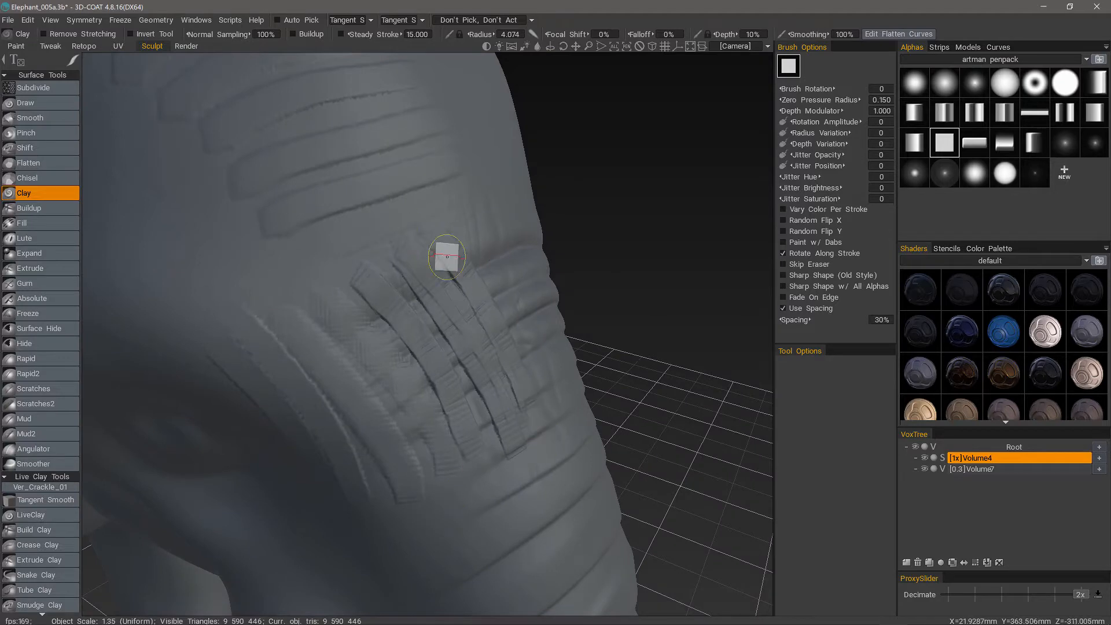
pyautogui.keyDown('alt'); pyautogui.moveTo(436, 235); pyautogui.dragTo(367, 506); pyautogui.keyUp('alt')
# Sculpt lengthwise strokes over the upper trunk with the Extrude brush at a radius of 4.585.
pyautogui.click(46, 268)
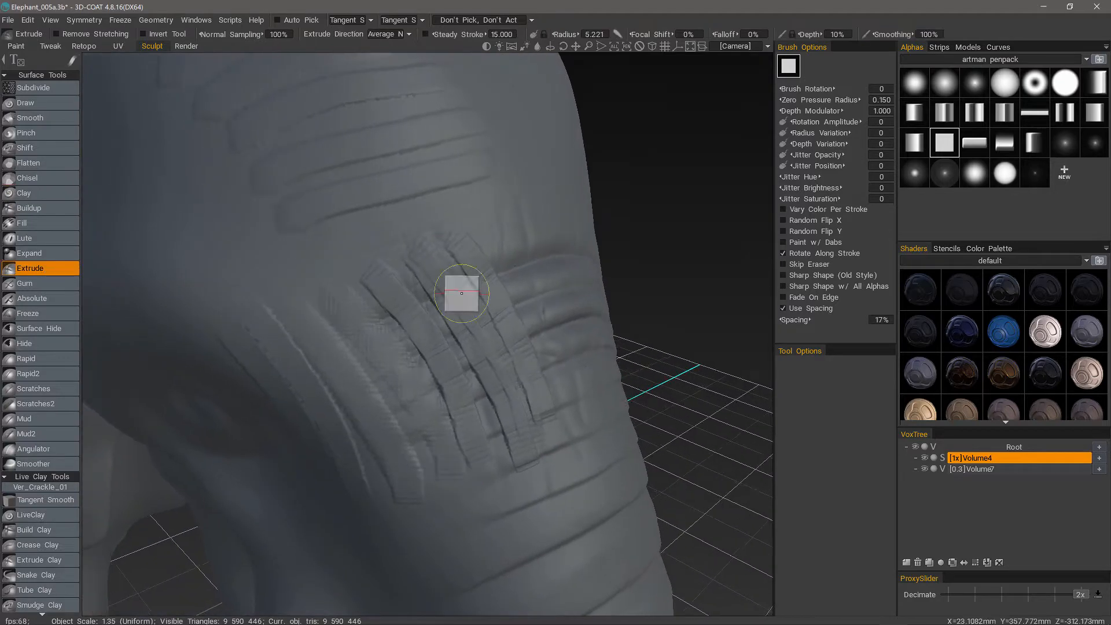
pyautogui.keyDown('alt'); pyautogui.moveTo(462, 293); pyautogui.dragTo(493, 280); pyautogui.keyUp('alt')
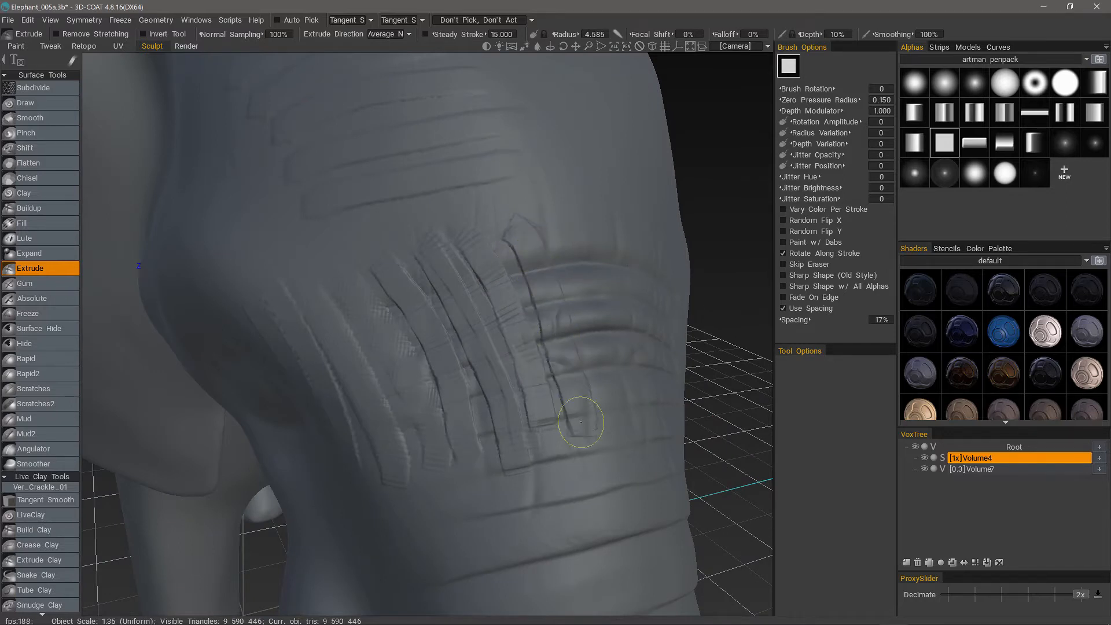
pyautogui.moveTo(581, 422)
pyautogui.mouseDown()
pyautogui.moveTo(478, 231)
pyautogui.moveTo(540, 284)
pyautogui.mouseUp()
# Undo the Extrude strokes and the square-alpha Clay strokes on the trunk and forehead.
pyautogui.hotkey('ctrl', 'z')
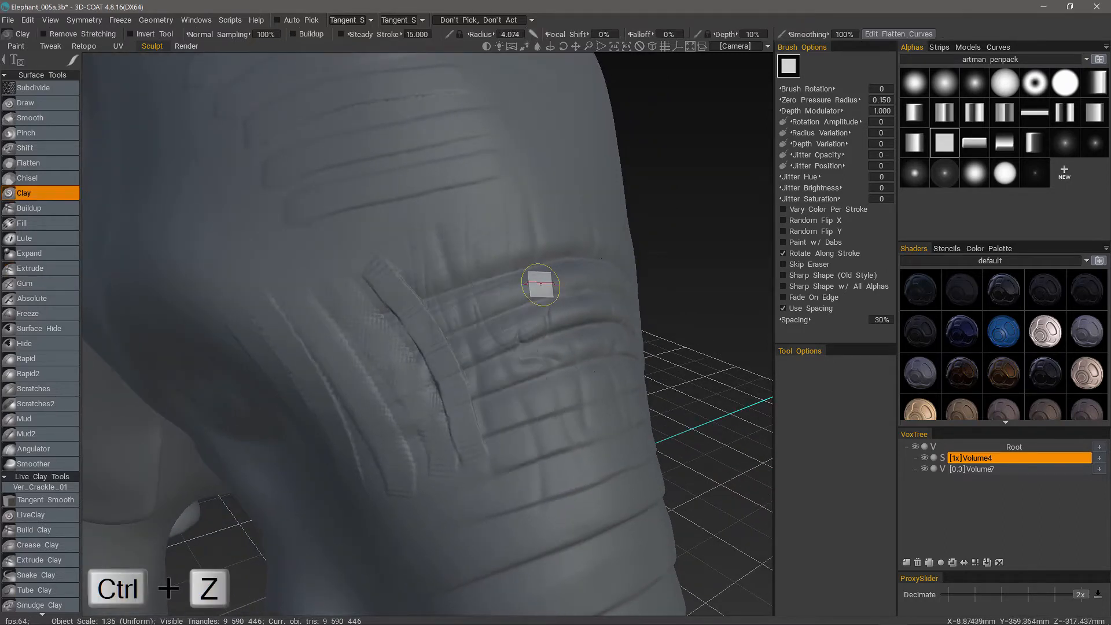
pyautogui.hotkey('ctrl', 'z')
pyautogui.hotkey('ctrl', 'z')
pyautogui.hotkey('ctrl', 'z')
pyautogui.hotkey('ctrl', 'z')
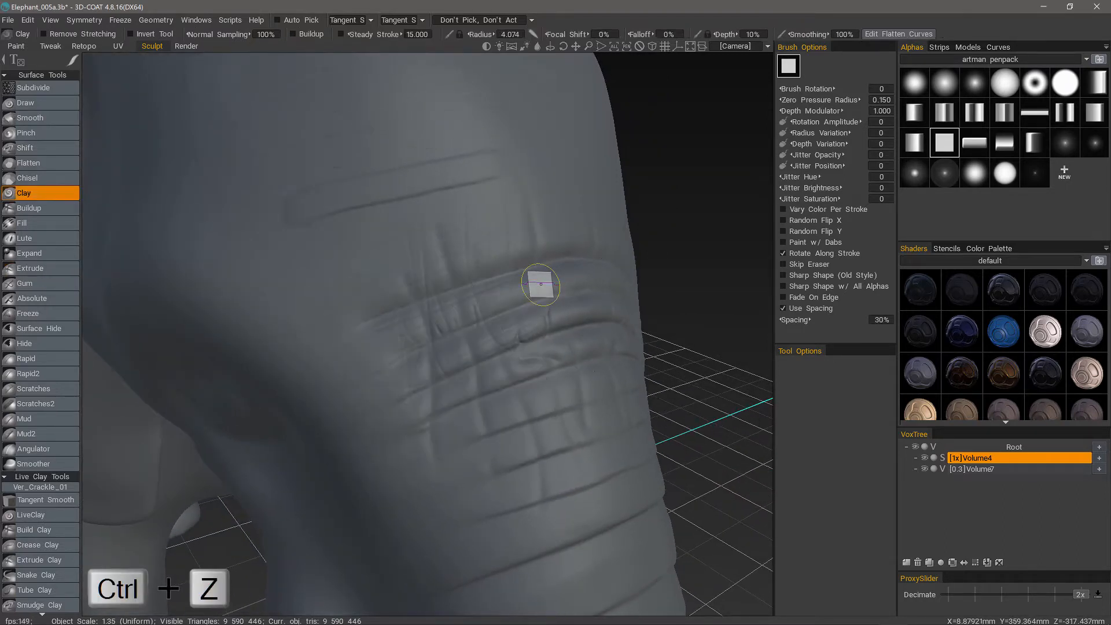
pyautogui.keyDown('alt'); pyautogui.moveTo(540, 284); pyautogui.dragTo(300, 273); pyautogui.keyUp('alt')
# Enable Buildup for the Clay brush and sculpt two thick parallel bands across the forehead with back-and-forth strokes.
pyautogui.moveTo(432, 263)
pyautogui.keyDown('alt'); pyautogui.mouseDown()
pyautogui.moveTo(350, 303)
pyautogui.moveTo(182, 68)
pyautogui.mouseUp(); pyautogui.keyUp('alt')
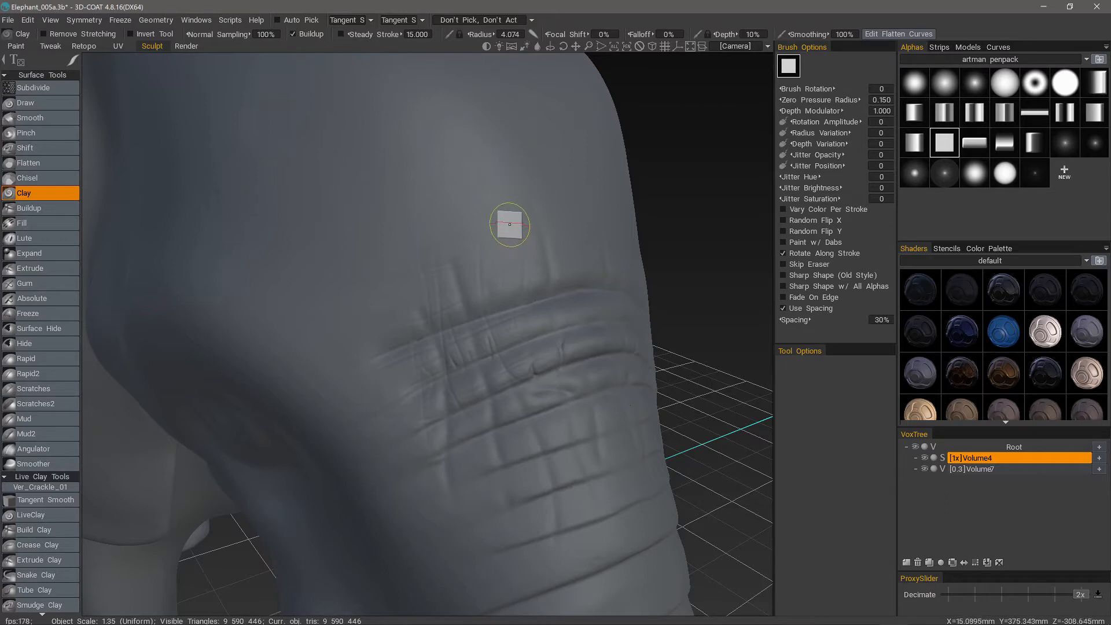
pyautogui.moveTo(514, 225); pyautogui.dragTo(394, 249)
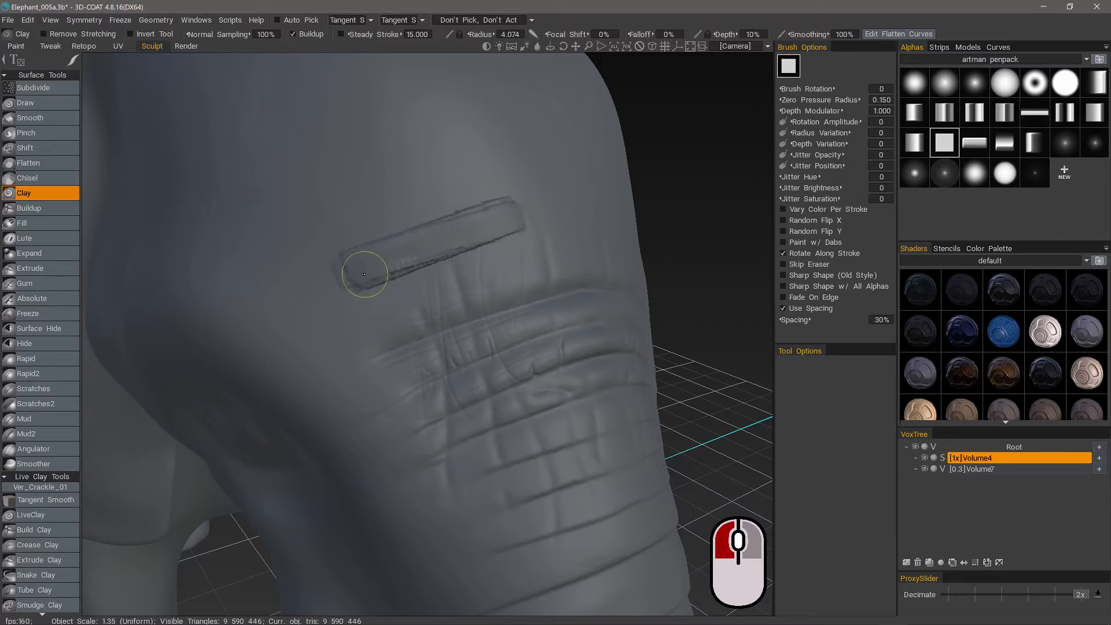
pyautogui.keyDown('alt'); pyautogui.moveTo(380, 268); pyautogui.dragTo(352, 322); pyautogui.keyUp('alt')
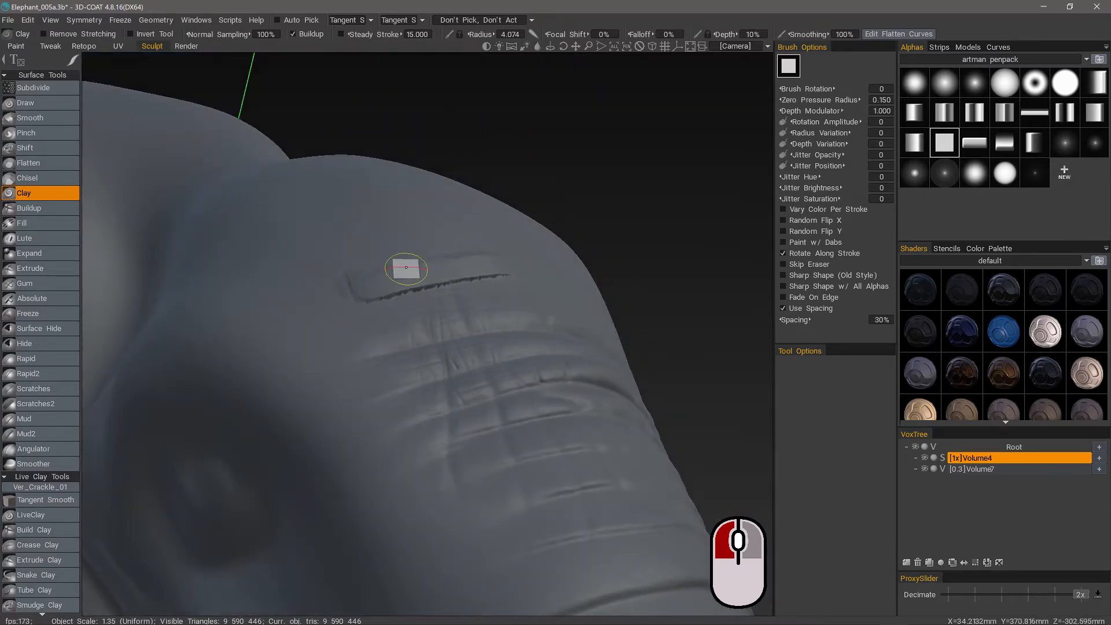
pyautogui.moveTo(407, 268)
pyautogui.keyDown('alt'); pyautogui.mouseDown()
pyautogui.moveTo(414, 200)
pyautogui.moveTo(360, 221)
pyautogui.mouseUp(); pyautogui.keyUp('alt')
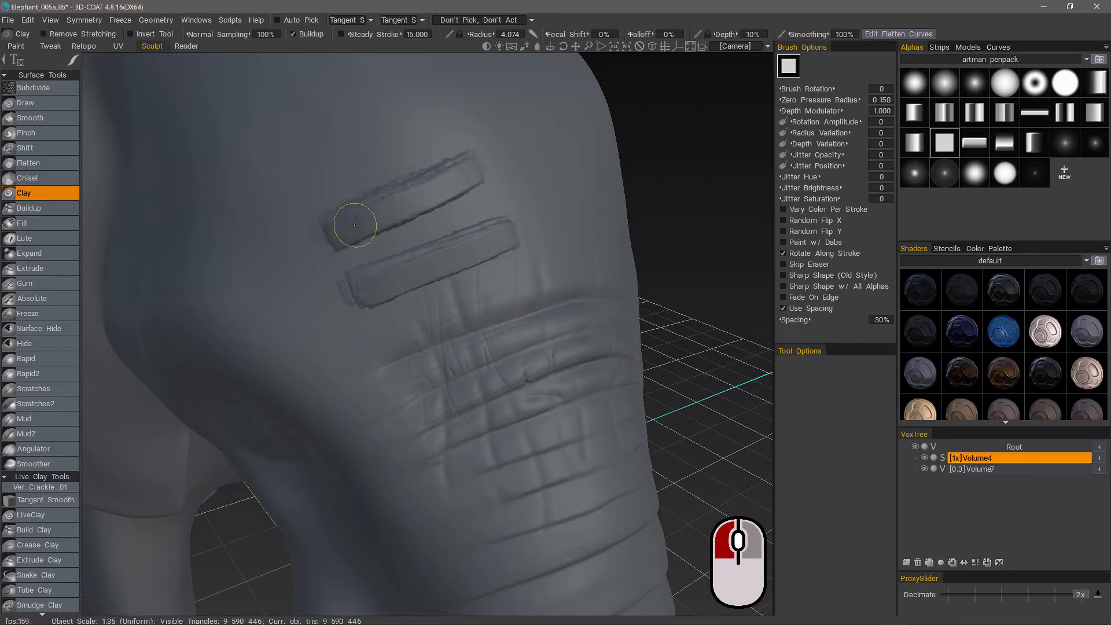
pyautogui.moveTo(355, 225)
pyautogui.keyDown('alt'); pyautogui.mouseDown()
pyautogui.moveTo(293, 281)
pyautogui.moveTo(379, 220)
pyautogui.mouseUp(); pyautogui.keyUp('alt')
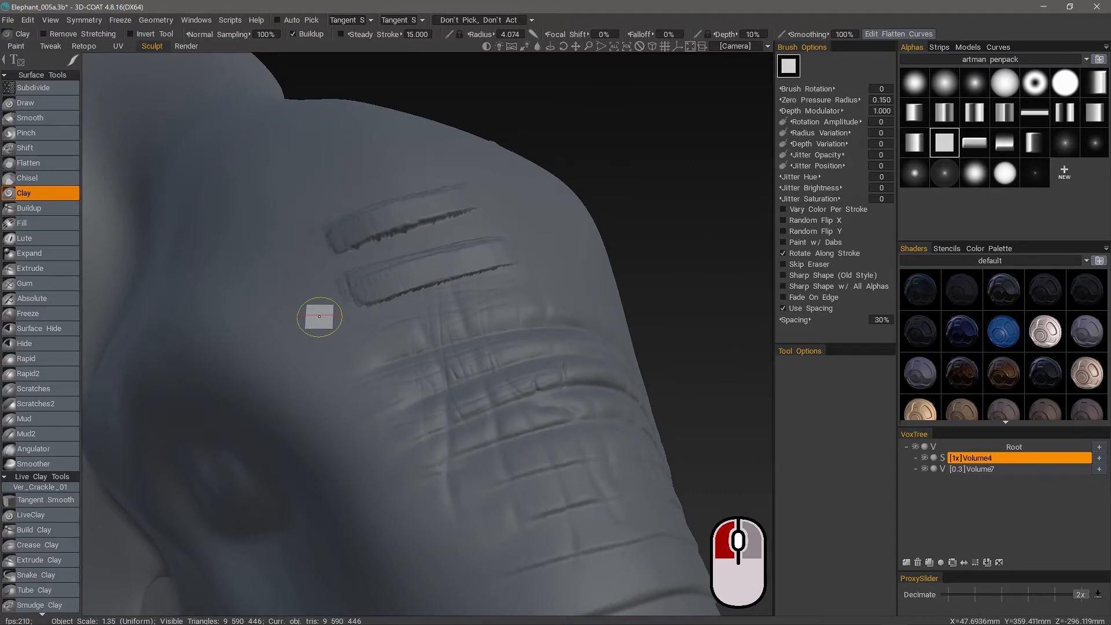
pyautogui.moveTo(319, 316)
pyautogui.keyDown('alt'); pyautogui.mouseDown()
pyautogui.moveTo(384, 290)
pyautogui.moveTo(347, 301)
pyautogui.mouseUp(); pyautogui.keyUp('alt')
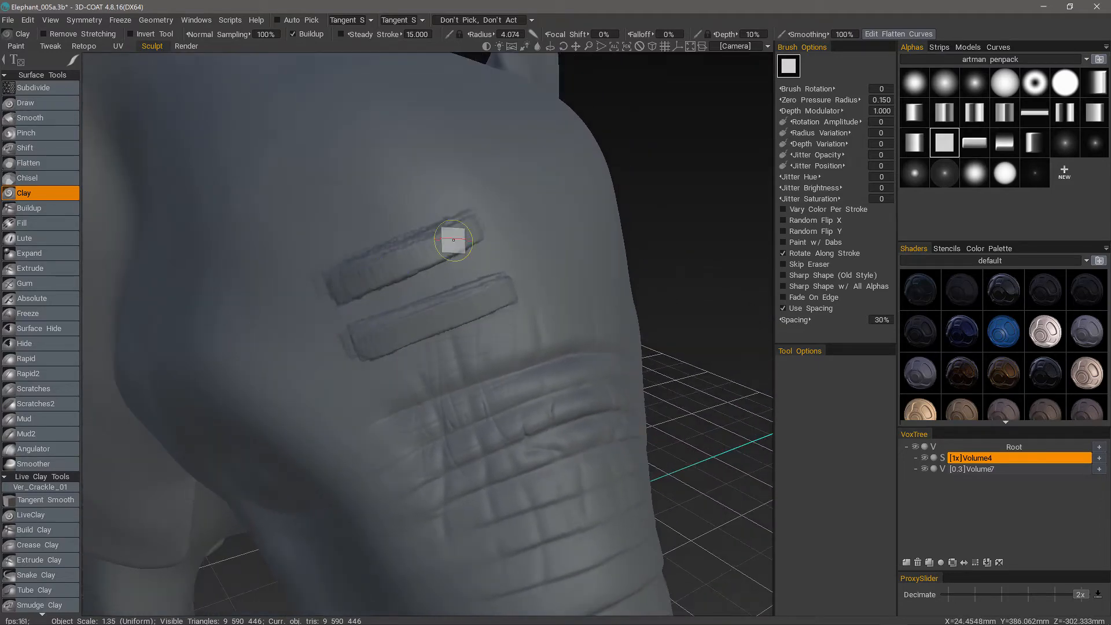
# Layer further Clay strokes over the two forehead bands to raise them higher.
pyautogui.keyDown('alt'); pyautogui.moveTo(469, 234); pyautogui.dragTo(376, 276); pyautogui.keyUp('alt')
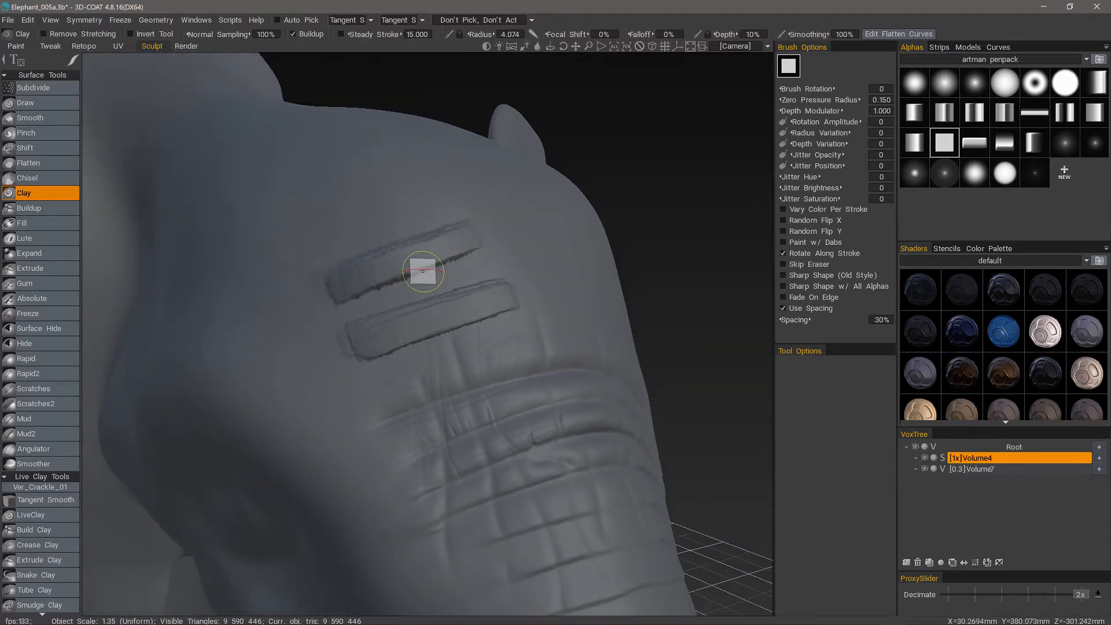
pyautogui.keyDown('alt'); pyautogui.moveTo(424, 270); pyautogui.dragTo(379, 339, button='right'); pyautogui.keyUp('alt')
pyautogui.moveTo(379, 339)
pyautogui.keyDown('alt'); pyautogui.mouseDown()
pyautogui.moveTo(355, 297)
pyautogui.moveTo(340, 307)
pyautogui.mouseUp(); pyautogui.keyUp('alt')
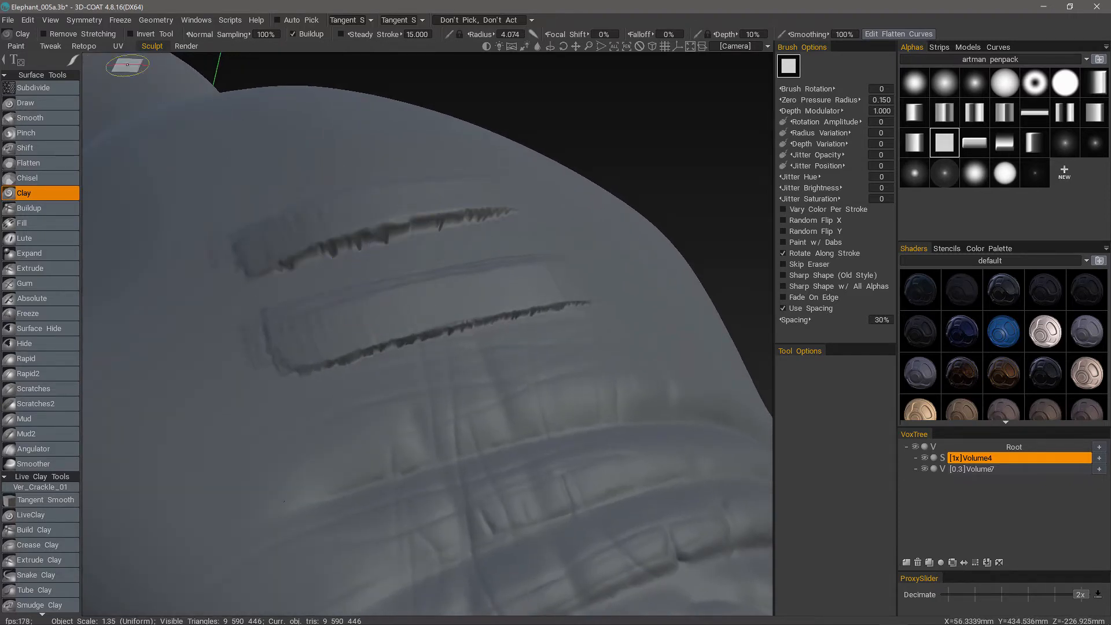
# Enable Remove Stretching and display the wireframe to examine the mesh along the edges of the forehead bands.
pyautogui.click(47, 35)
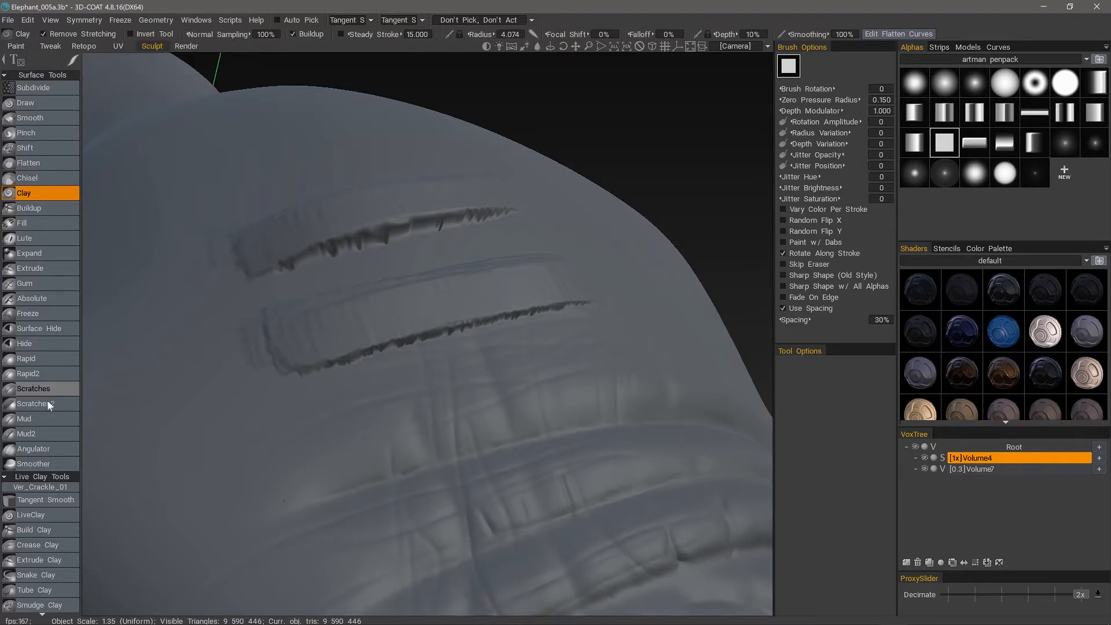
pyautogui.scroll(10, 428, 434)
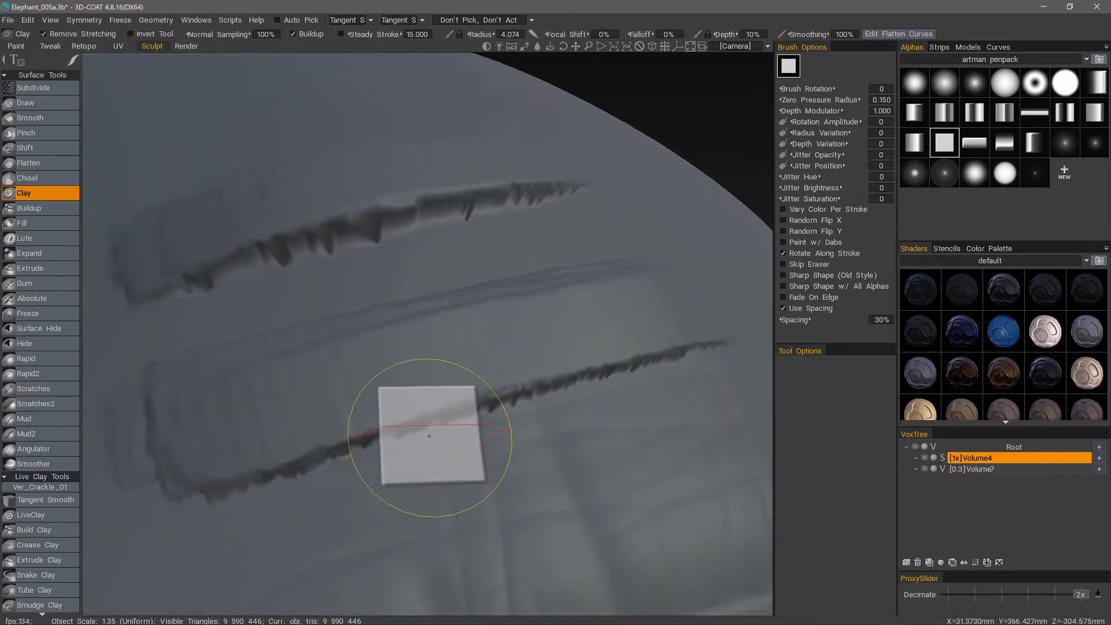
pyautogui.scroll(2, 429, 436)
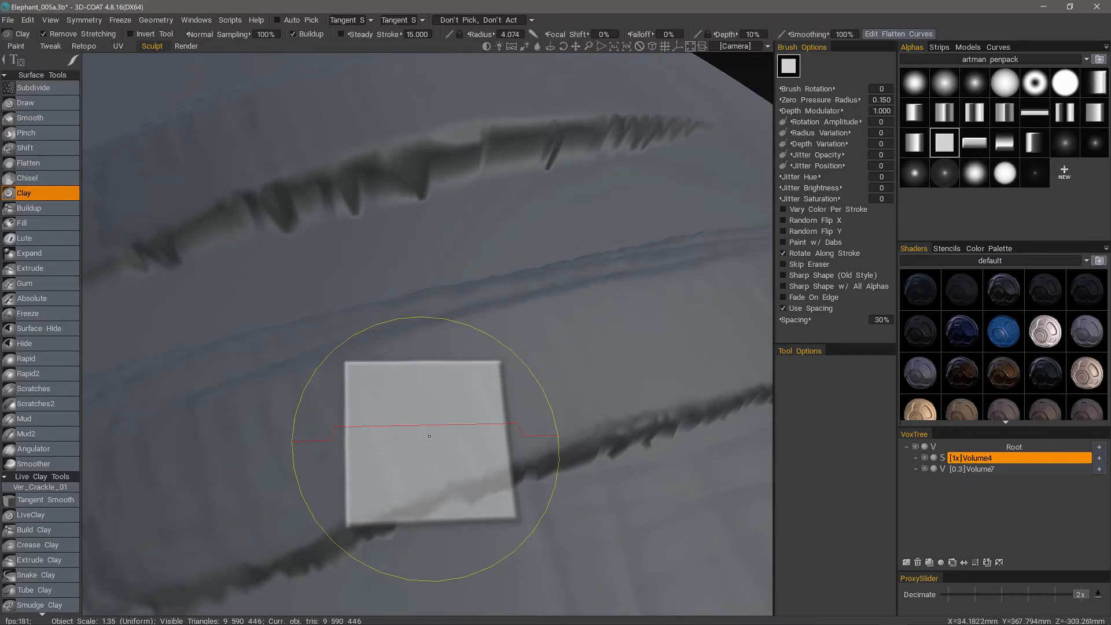
pyautogui.press('w')
pyautogui.scroll(-6, 428, 440)
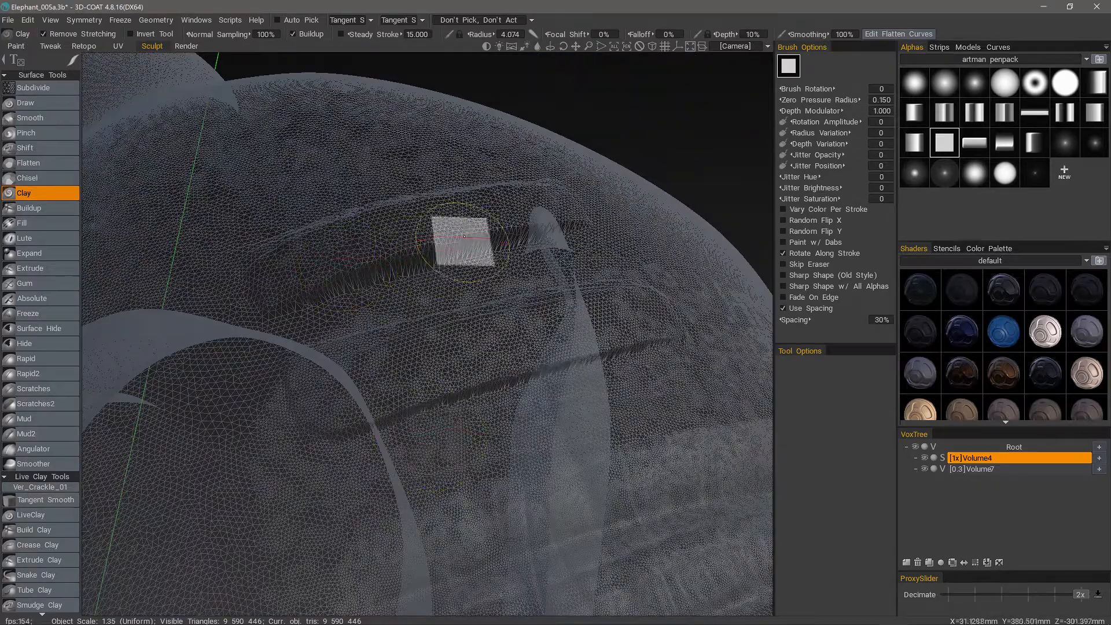
# Undo the upper forehead band and sculpt it again as a taller ridge with the Clay depth at 23%.
pyautogui.hotkey('ctrl', 'z')
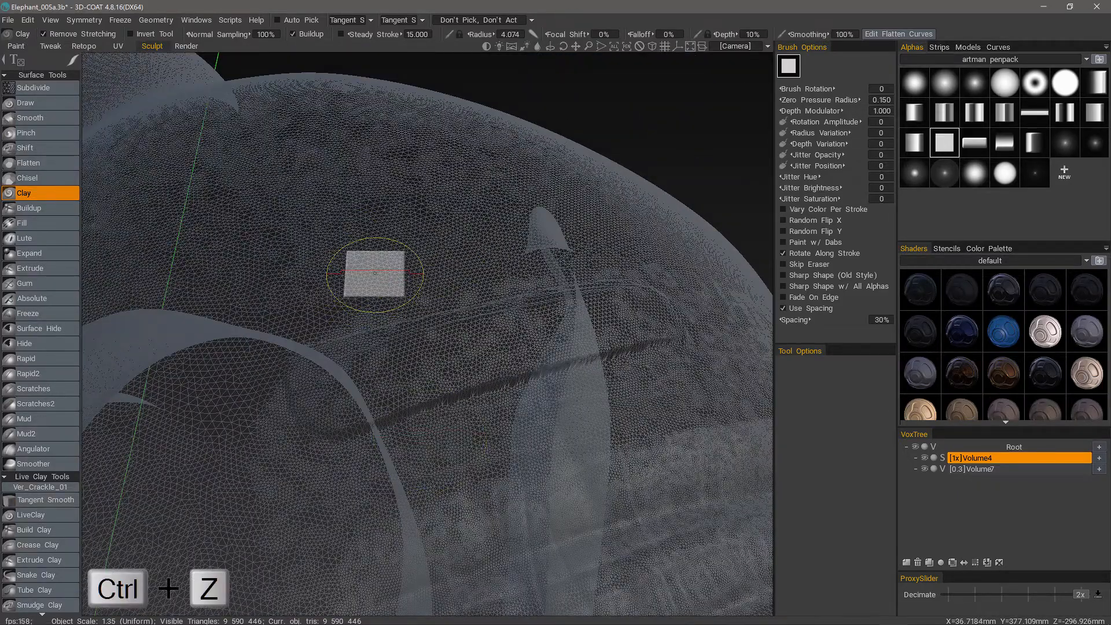
pyautogui.keyDown('alt'); pyautogui.moveTo(375, 274); pyautogui.dragTo(531, 197); pyautogui.keyUp('alt')
pyautogui.moveTo(525, 208); pyautogui.dragTo(524, 204, button='right')
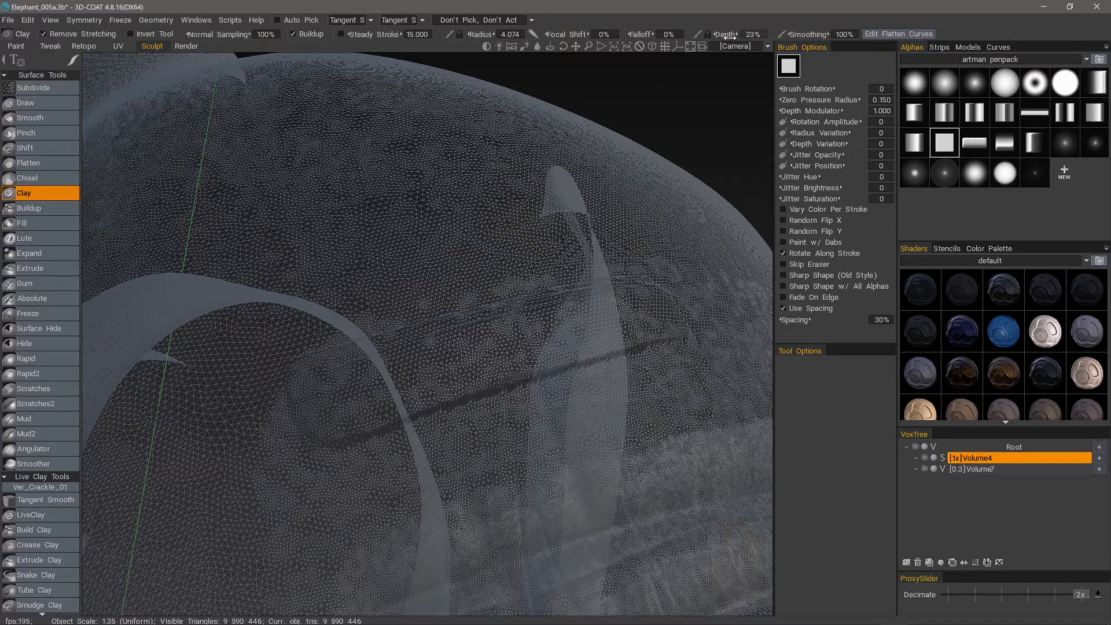
pyautogui.moveTo(532, 225)
pyautogui.mouseDown()
pyautogui.moveTo(570, 194)
pyautogui.moveTo(471, 236)
pyautogui.moveTo(304, 254)
pyautogui.moveTo(541, 194)
pyautogui.moveTo(298, 237)
pyautogui.moveTo(533, 193)
pyautogui.moveTo(290, 248)
pyautogui.mouseUp()
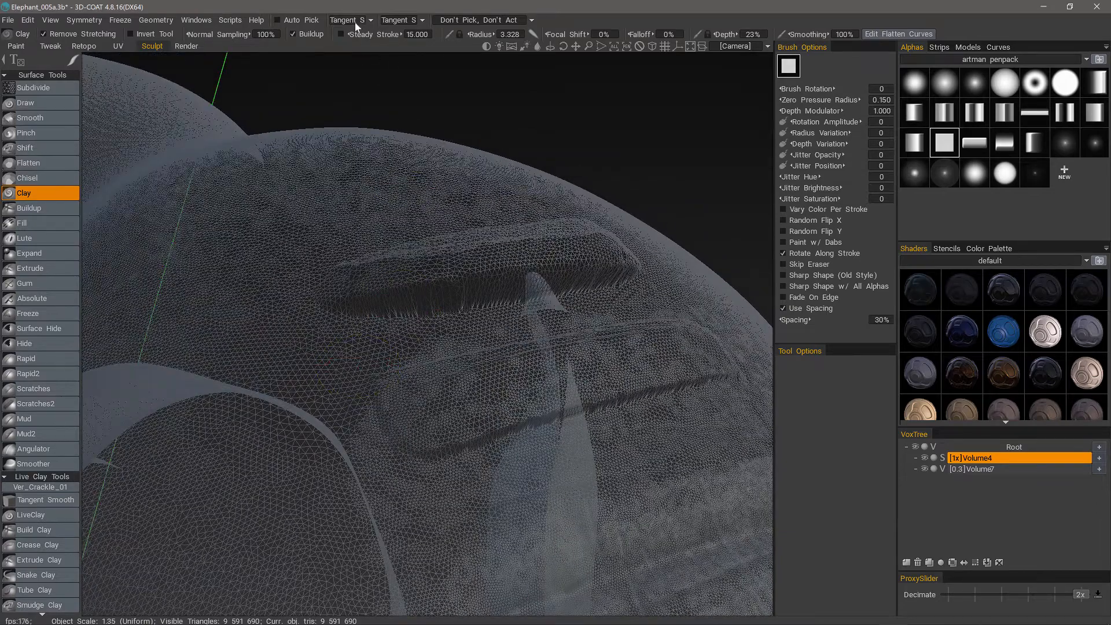
# Choose Tangent Smoothing as the smoothing type and smooth the stretched polygons along the edges of the upper forehead band.
pyautogui.click(356, 21)
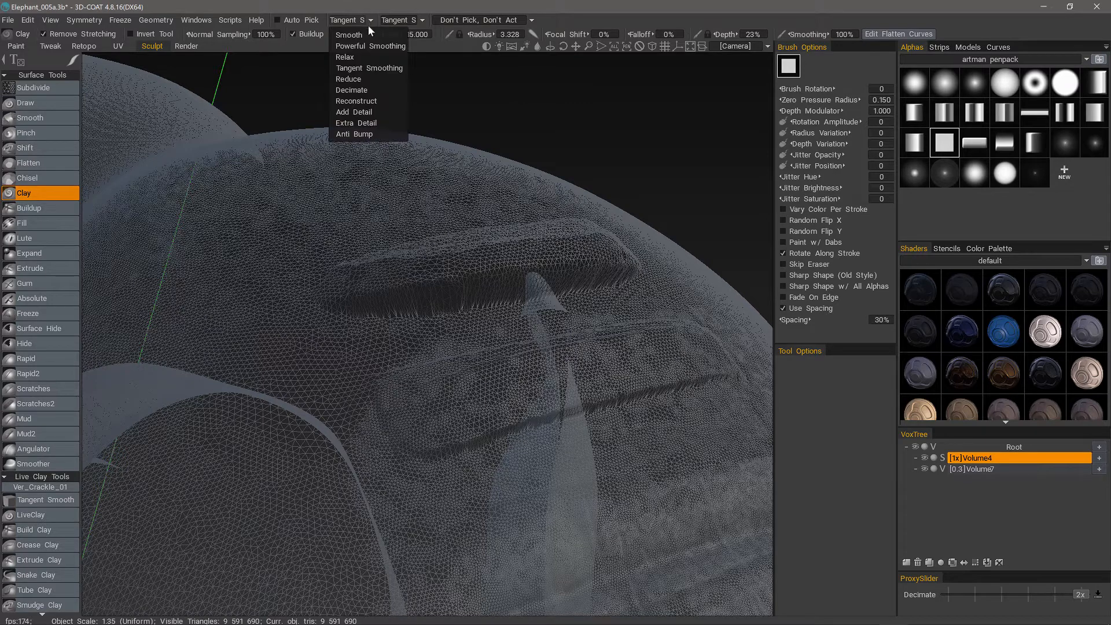
pyautogui.click(366, 68)
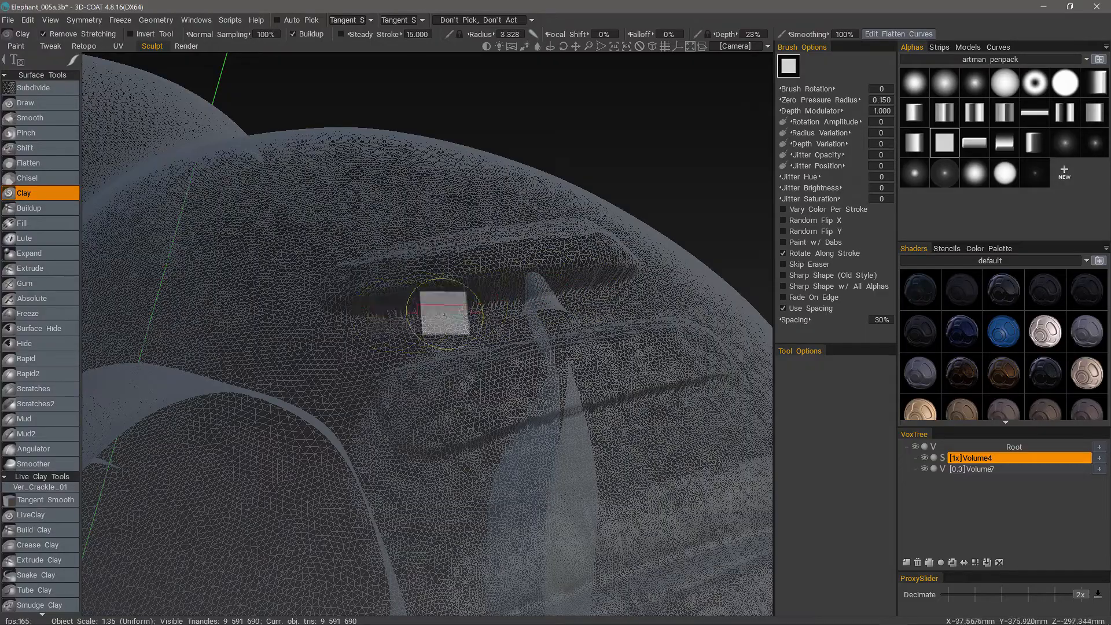
pyautogui.keyDown('alt'); pyautogui.moveTo(400, 359); pyautogui.dragTo(379, 397); pyautogui.keyUp('alt')
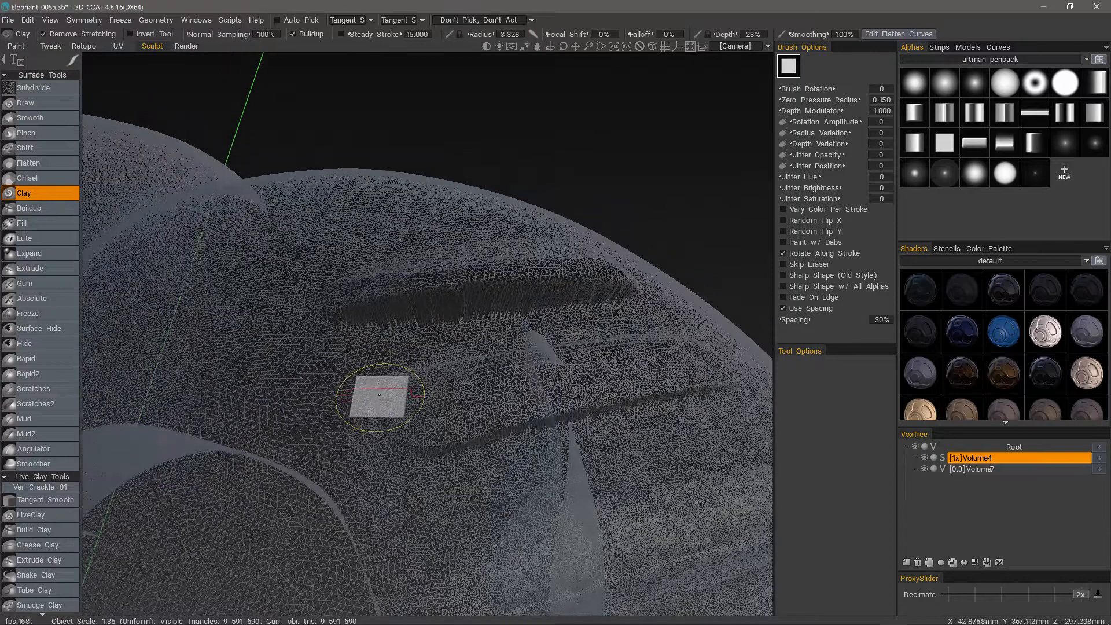
pyautogui.scroll(5, 382, 395)
pyautogui.scroll(-3, 386, 391)
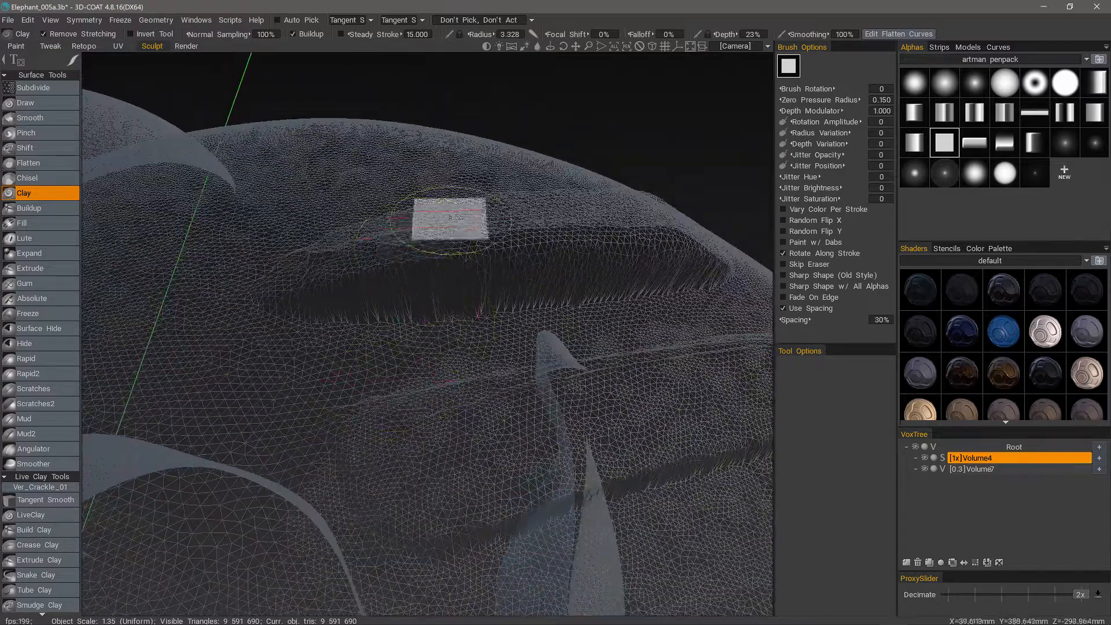
pyautogui.moveTo(651, 265)
pyautogui.keyDown('shift'); pyautogui.mouseDown()
pyautogui.moveTo(650, 246)
pyautogui.moveTo(323, 302)
pyautogui.mouseUp(); pyautogui.keyUp('shift')
pyautogui.moveTo(690, 283)
pyautogui.keyDown('shift'); pyautogui.mouseDown()
pyautogui.moveTo(703, 275)
pyautogui.moveTo(437, 291)
pyautogui.mouseUp(); pyautogui.keyUp('shift')
pyautogui.keyDown('shift'); pyautogui.moveTo(630, 229); pyautogui.dragTo(639, 232); pyautogui.keyUp('shift')
pyautogui.moveTo(226, 369)
pyautogui.keyDown('alt'); pyautogui.mouseDown()
pyautogui.moveTo(324, 278)
pyautogui.moveTo(583, 228)
pyautogui.moveTo(602, 164)
pyautogui.moveTo(558, 228)
pyautogui.mouseUp(); pyautogui.keyUp('alt')
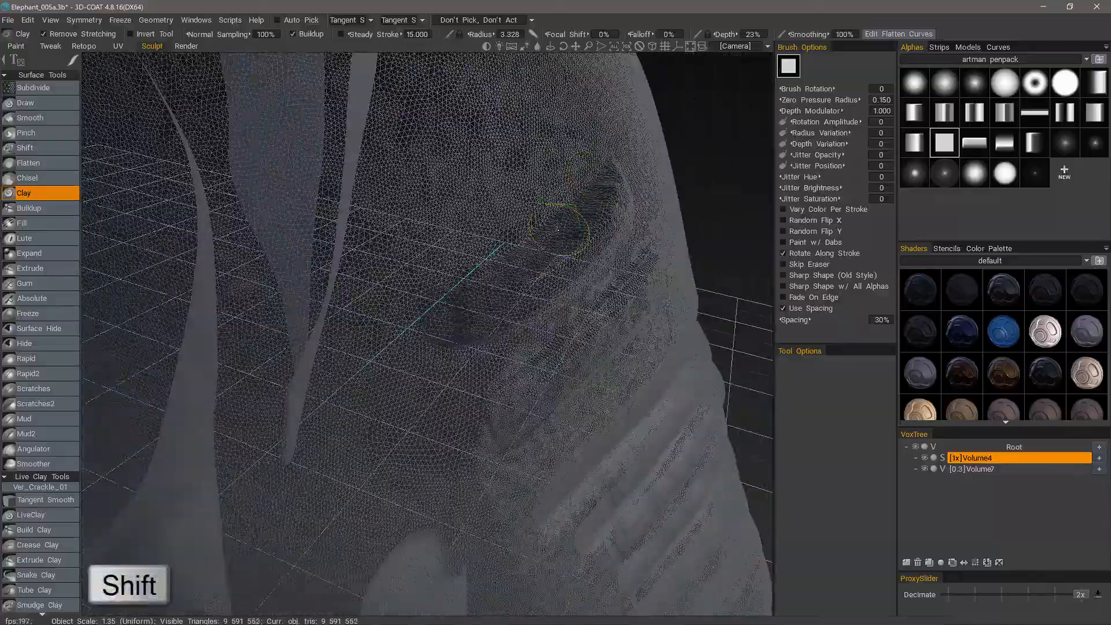
# Hide the wireframe and sculpt several light parallel Clay strokes across the forehead above the two bands.
pyautogui.moveTo(439, 414)
pyautogui.keyDown('alt'); pyautogui.mouseDown()
pyautogui.moveTo(389, 449)
pyautogui.moveTo(439, 340)
pyautogui.moveTo(411, 493)
pyautogui.moveTo(508, 345)
pyautogui.moveTo(481, 417)
pyautogui.moveTo(491, 417)
pyautogui.mouseUp(); pyautogui.keyUp('alt')
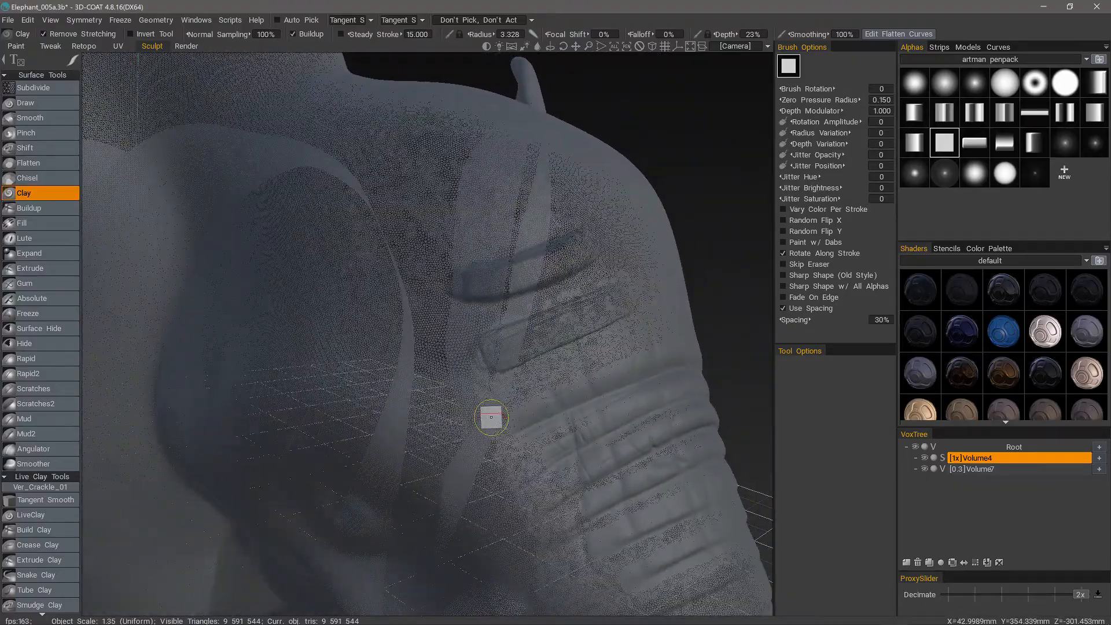
pyautogui.moveTo(491, 417)
pyautogui.keyDown('alt'); pyautogui.mouseDown()
pyautogui.moveTo(528, 226)
pyautogui.moveTo(445, 247)
pyautogui.moveTo(523, 235)
pyautogui.moveTo(489, 215)
pyautogui.moveTo(389, 237)
pyautogui.mouseUp(); pyautogui.keyUp('alt')
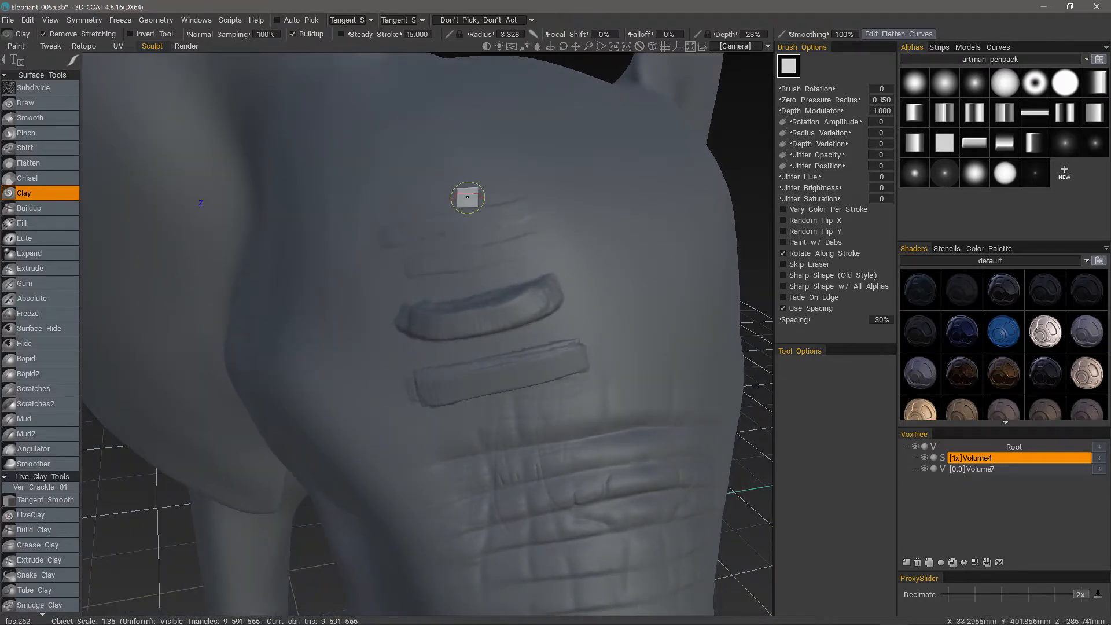
pyautogui.moveTo(501, 181); pyautogui.dragTo(388, 213)
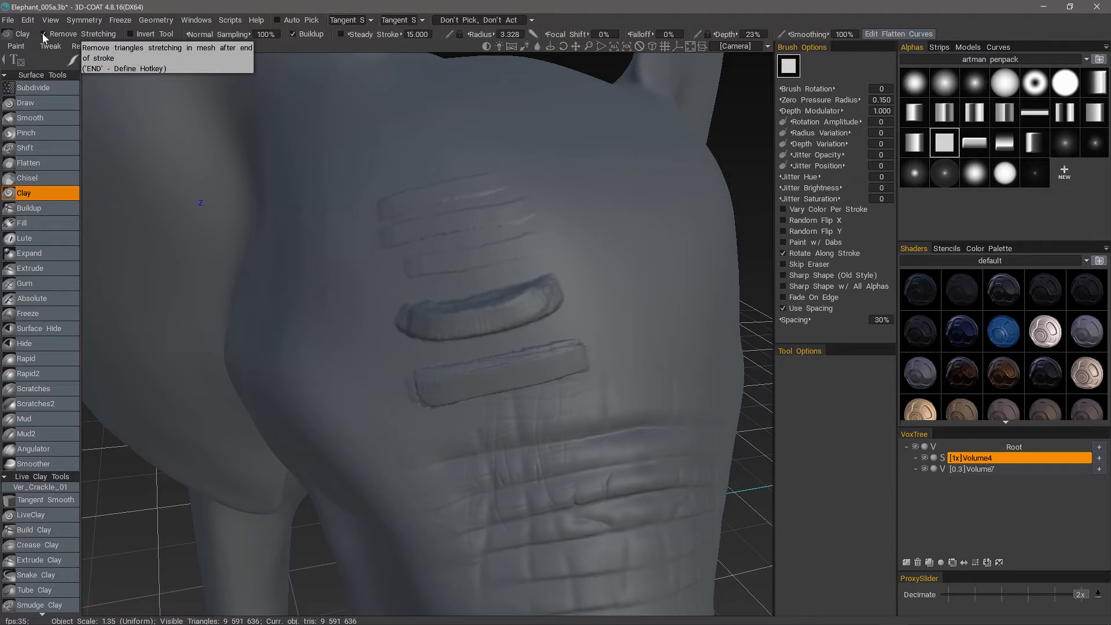
pyautogui.keyDown('alt'); pyautogui.moveTo(459, 152); pyautogui.dragTo(456, 168); pyautogui.keyUp('alt')
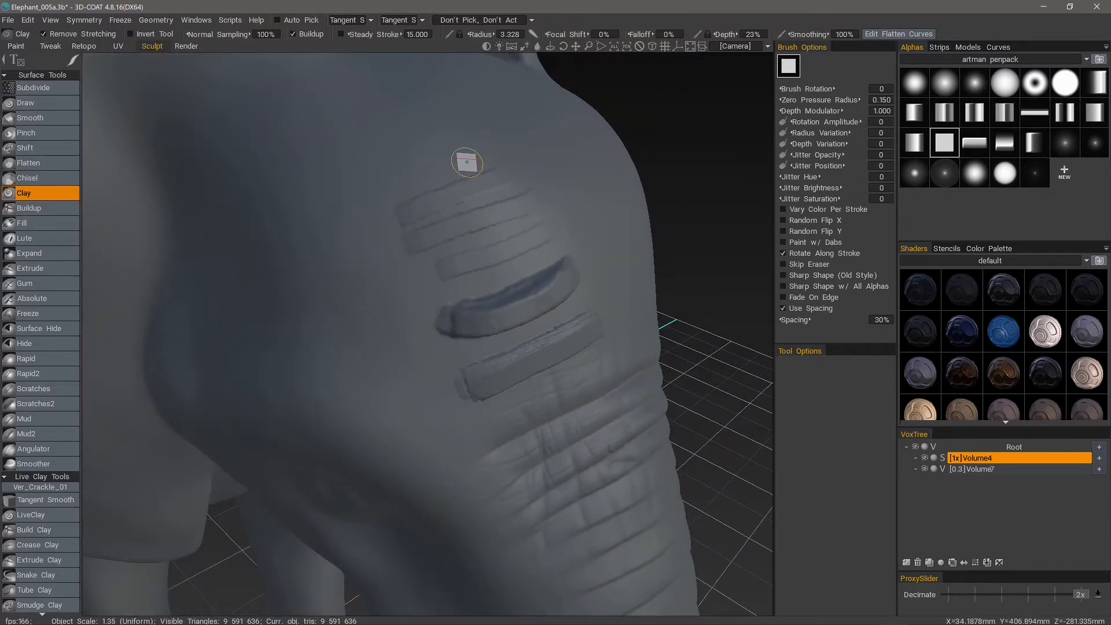
pyautogui.moveTo(391, 445)
pyautogui.keyDown('alt'); pyautogui.mouseDown()
pyautogui.moveTo(388, 461)
pyautogui.moveTo(372, 360)
pyautogui.moveTo(408, 379)
pyautogui.mouseUp(); pyautogui.keyUp('alt')
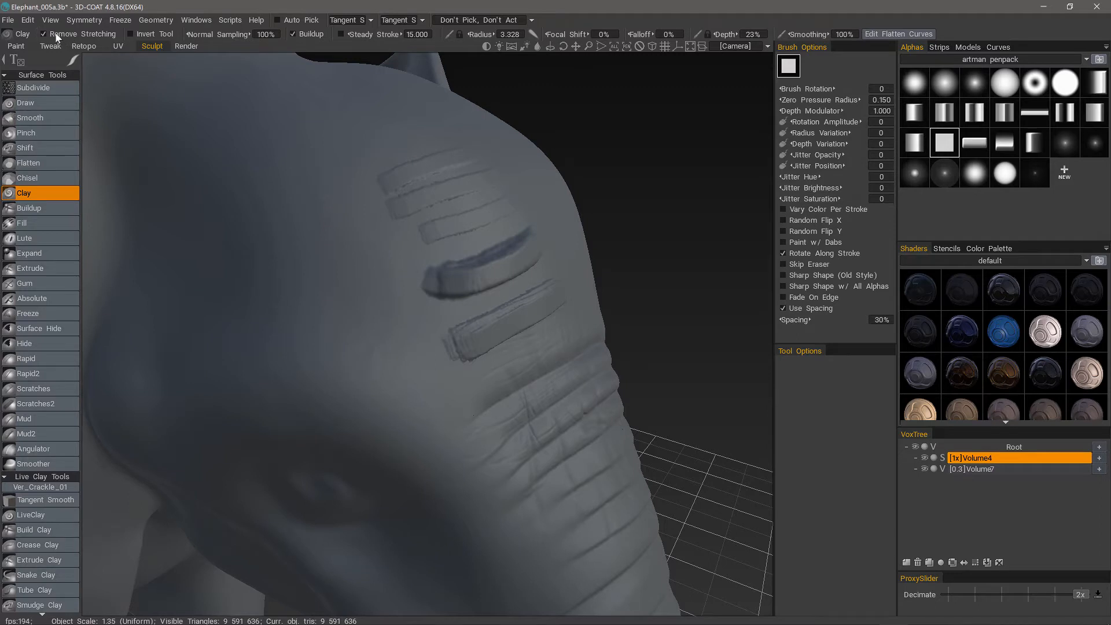
# Add light parallel Clay strokes across the side of the head between the bands and the eye.
pyautogui.moveTo(340, 239); pyautogui.dragTo(277, 265)
pyautogui.keyDown('alt'); pyautogui.moveTo(257, 308); pyautogui.dragTo(398, 343); pyautogui.keyUp('alt')
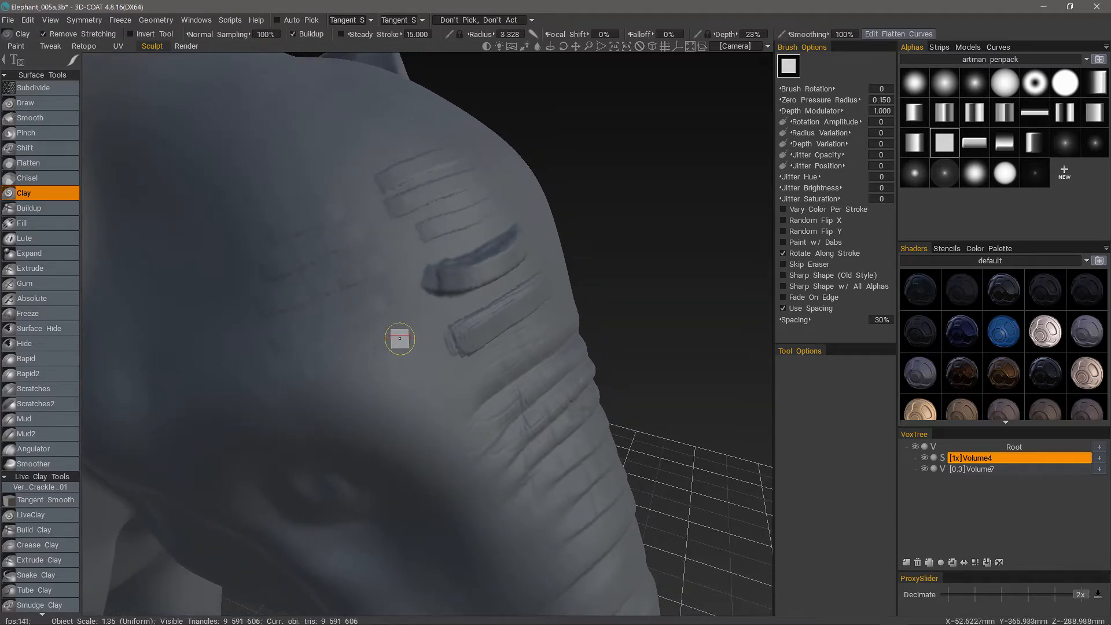
pyautogui.keyDown('alt'); pyautogui.moveTo(309, 349); pyautogui.dragTo(381, 303); pyautogui.keyUp('alt')
pyautogui.moveTo(274, 345)
pyautogui.keyDown('alt'); pyautogui.mouseDown()
pyautogui.moveTo(300, 359)
pyautogui.moveTo(289, 382)
pyautogui.moveTo(339, 433)
pyautogui.moveTo(374, 365)
pyautogui.mouseUp(); pyautogui.keyUp('alt')
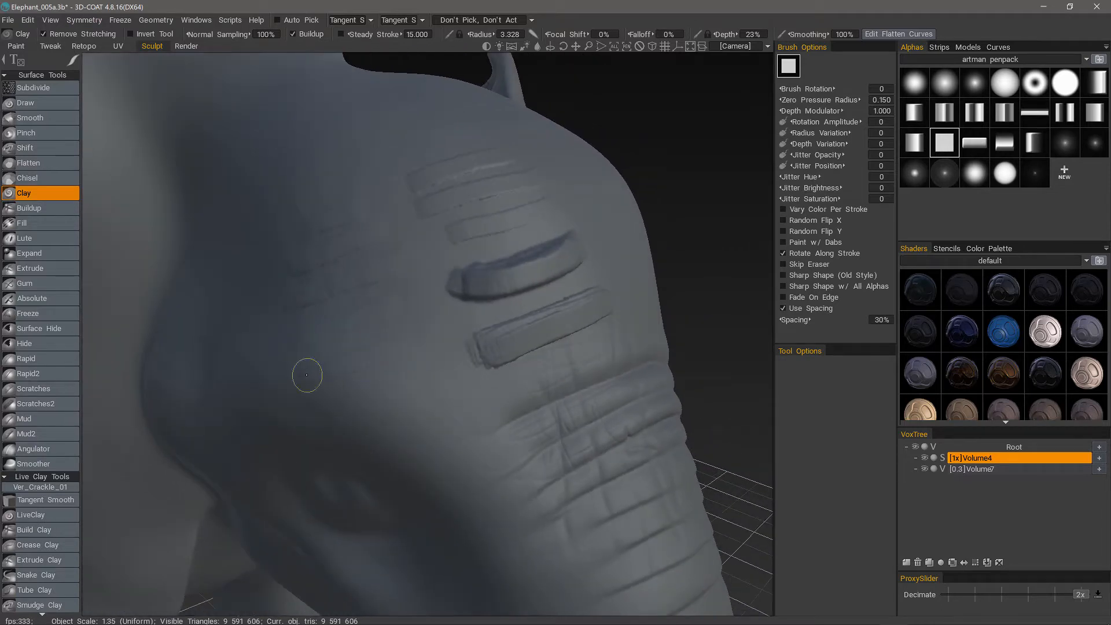
pyautogui.moveTo(360, 423)
pyautogui.keyDown('alt'); pyautogui.mouseDown()
pyautogui.moveTo(451, 422)
pyautogui.moveTo(443, 481)
pyautogui.moveTo(405, 228)
pyautogui.moveTo(437, 198)
pyautogui.moveTo(424, 248)
pyautogui.moveTo(444, 248)
pyautogui.mouseUp(); pyautogui.keyUp('alt')
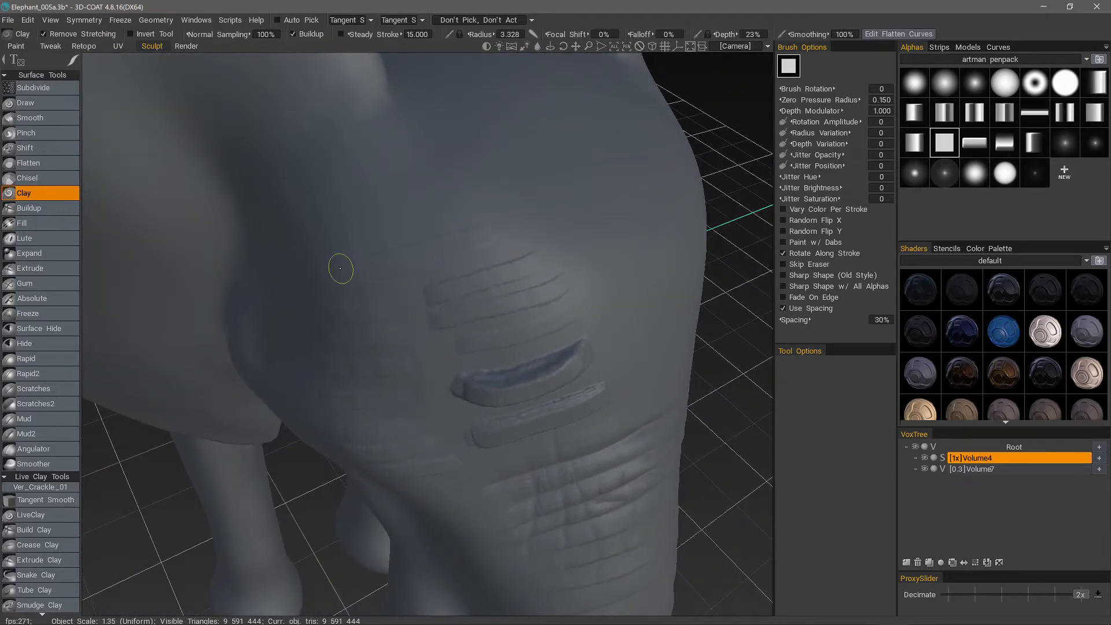
# Sculpt a fan of Clay strokes running from the base of the ear down toward the forehead bands.
pyautogui.moveTo(340, 269); pyautogui.dragTo(447, 211)
pyautogui.moveTo(348, 242); pyautogui.dragTo(407, 211)
pyautogui.moveTo(341, 206)
pyautogui.mouseDown()
pyautogui.moveTo(406, 174)
pyautogui.moveTo(393, 157)
pyautogui.moveTo(367, 253)
pyautogui.mouseUp()
pyautogui.moveTo(398, 155); pyautogui.dragTo(491, 250)
pyautogui.moveTo(366, 162)
pyautogui.mouseDown()
pyautogui.moveTo(409, 265)
pyautogui.moveTo(380, 264)
pyautogui.mouseUp()
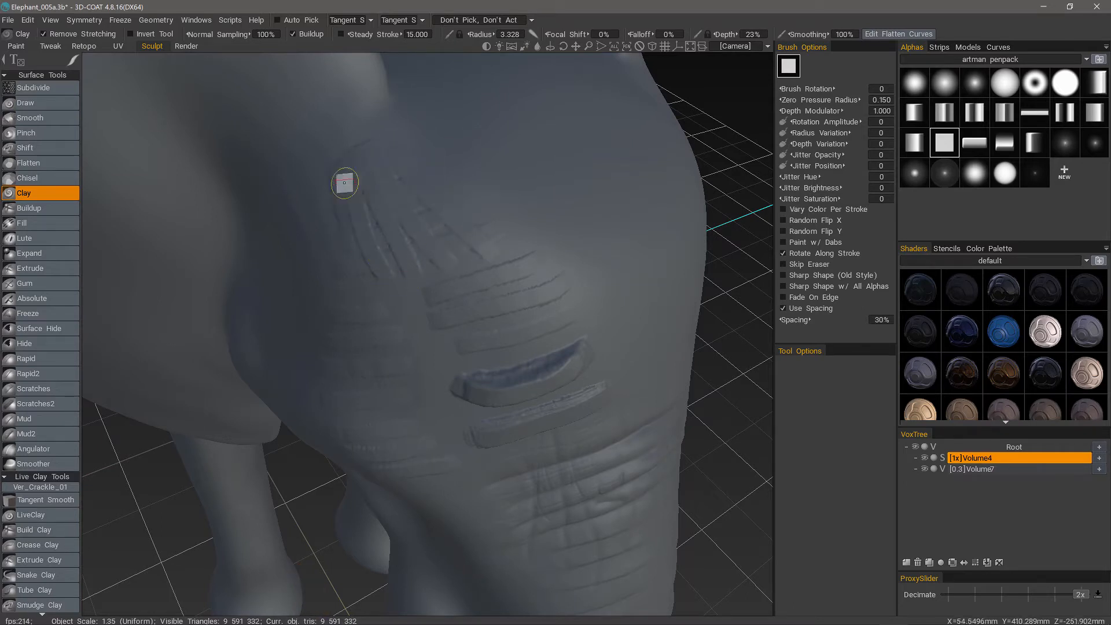
# Turn off Remove Stretching and draw Clay strokes down the forehead beside the ends of the two bands.
pyautogui.moveTo(350, 297); pyautogui.dragTo(343, 442, button='right')
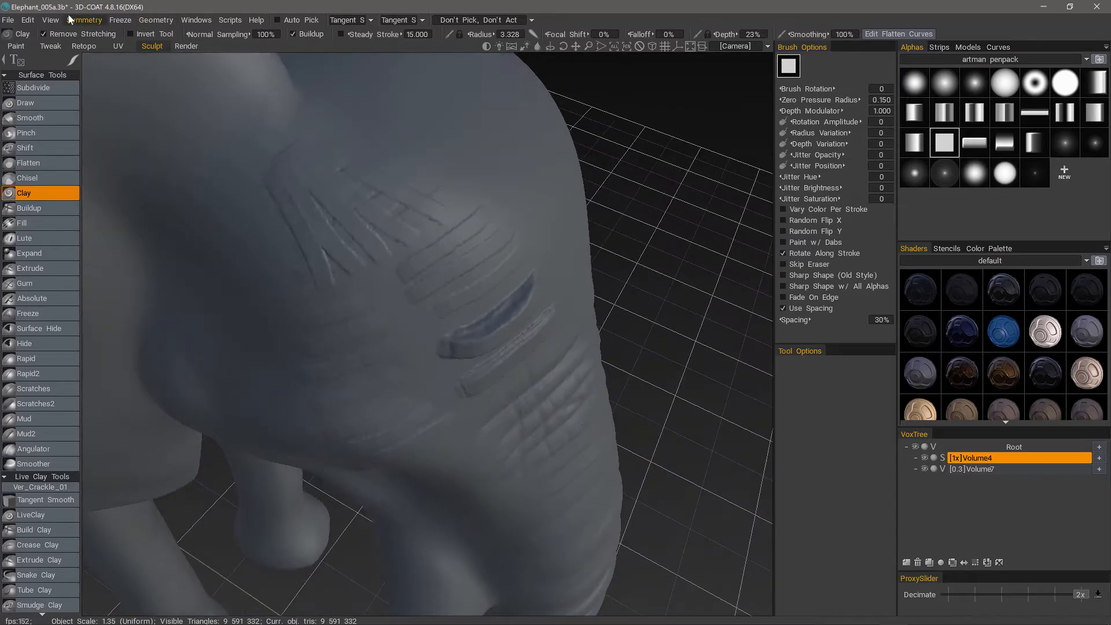
pyautogui.moveTo(318, 329)
pyautogui.mouseDown(button='right')
pyautogui.moveTo(416, 208)
pyautogui.moveTo(486, 202)
pyautogui.mouseUp(button='right')
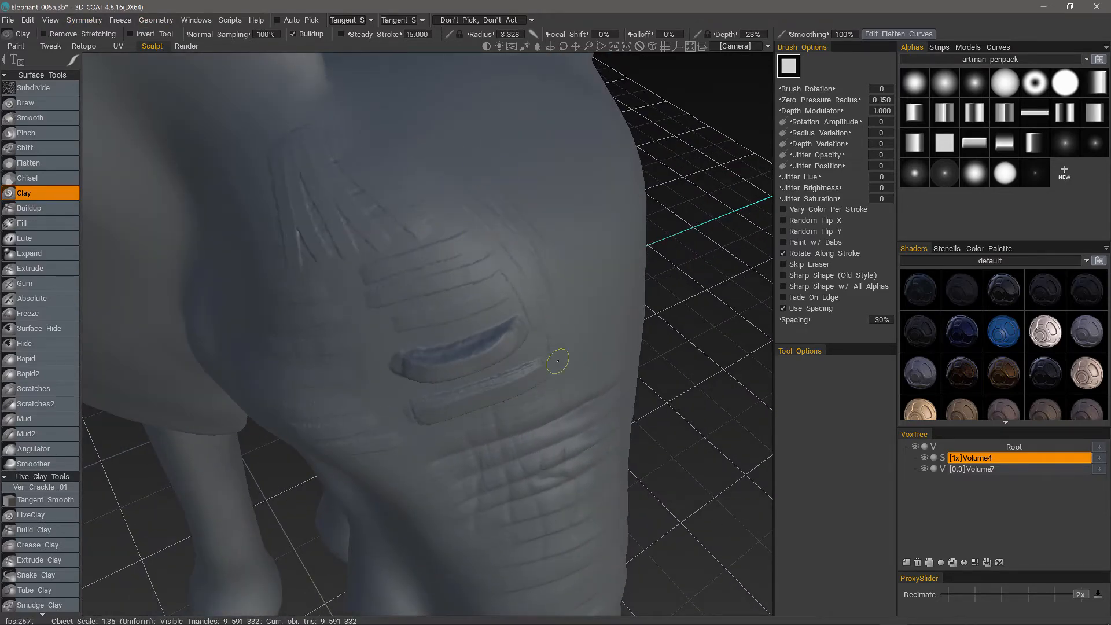
pyautogui.moveTo(558, 361)
pyautogui.mouseDown(button='right')
pyautogui.moveTo(516, 332)
pyautogui.moveTo(320, 362)
pyautogui.moveTo(434, 312)
pyautogui.moveTo(587, 332)
pyautogui.mouseUp(button='right')
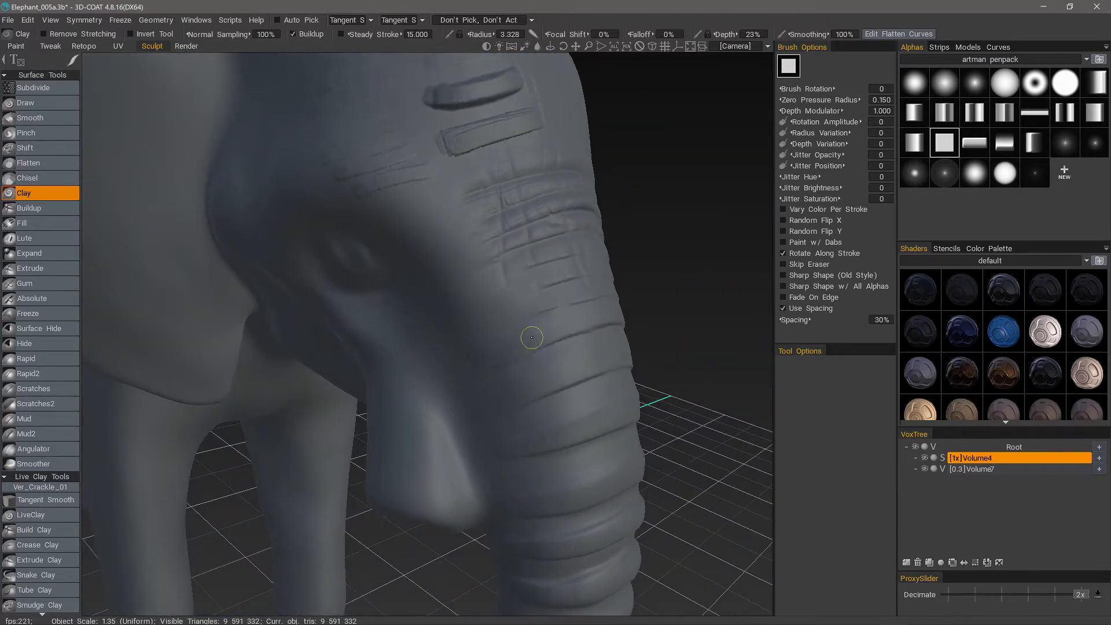
# Set the brush radius to 5.255 and review the curve that relates brush radius to pen pressure.
pyautogui.moveTo(576, 357)
pyautogui.mouseDown(button='right')
pyautogui.moveTo(468, 390)
pyautogui.moveTo(578, 339)
pyautogui.moveTo(452, 39)
pyautogui.mouseUp(button='right')
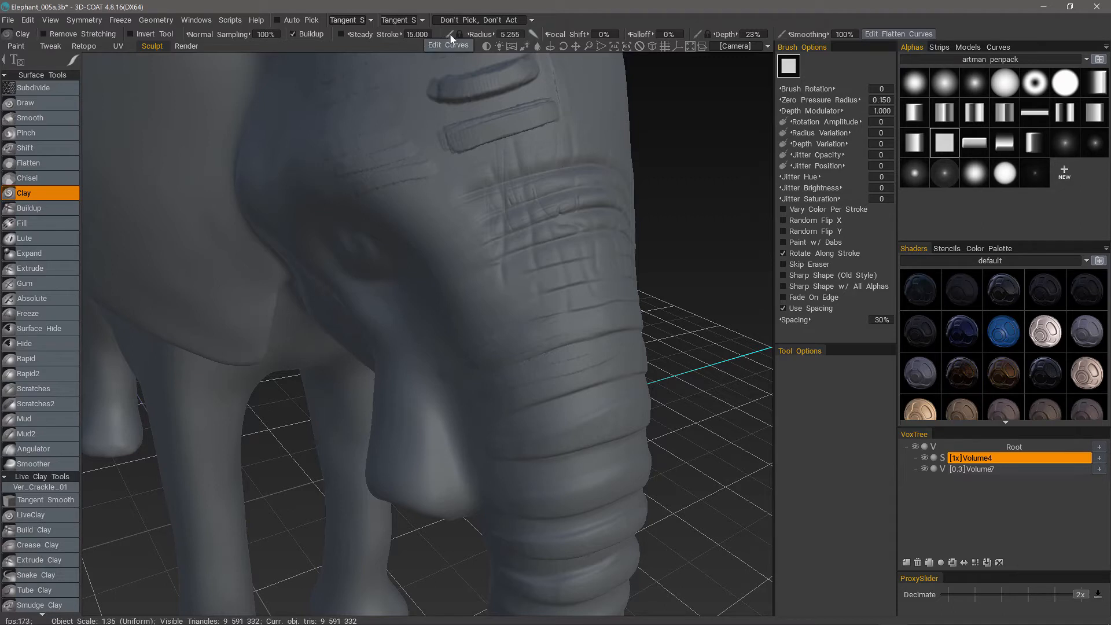
pyautogui.click(449, 34)
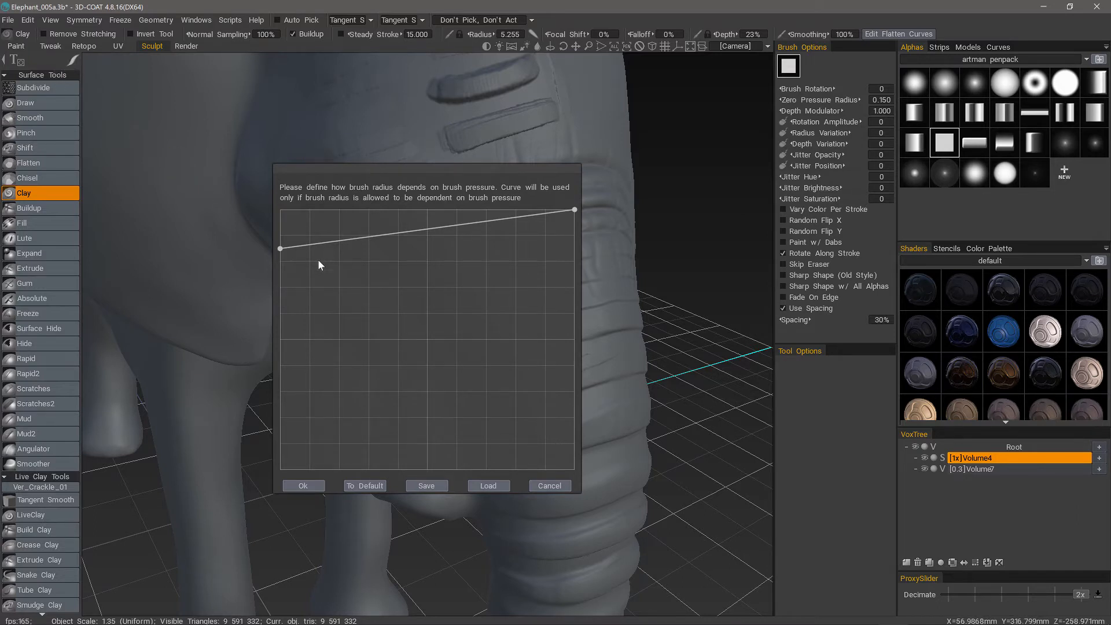
pyautogui.click(303, 490)
# Sculpt a long Clay stroke down the forehead beside the two bands and review the stylus pressure modes.
pyautogui.keyDown('alt'); pyautogui.moveTo(457, 188); pyautogui.dragTo(461, 419, button='middle'); pyautogui.keyUp('alt')
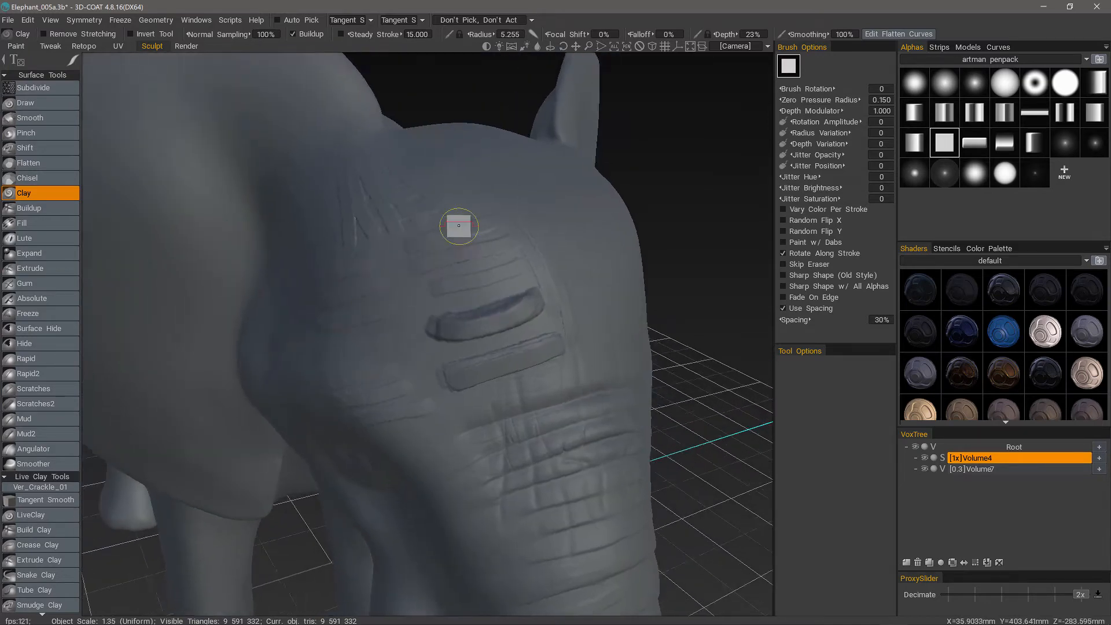
pyautogui.keyDown('alt'); pyautogui.moveTo(458, 226); pyautogui.dragTo(532, 334); pyautogui.keyUp('alt')
pyautogui.moveTo(72, 62)
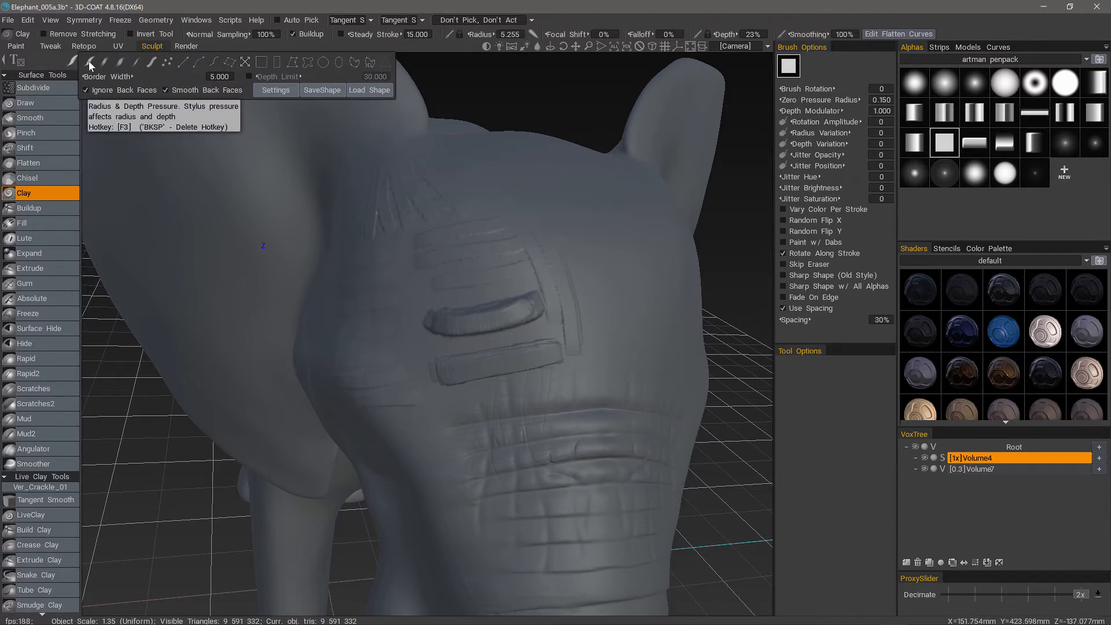
pyautogui.moveTo(449, 93); pyautogui.dragTo(454, 56, button='right')
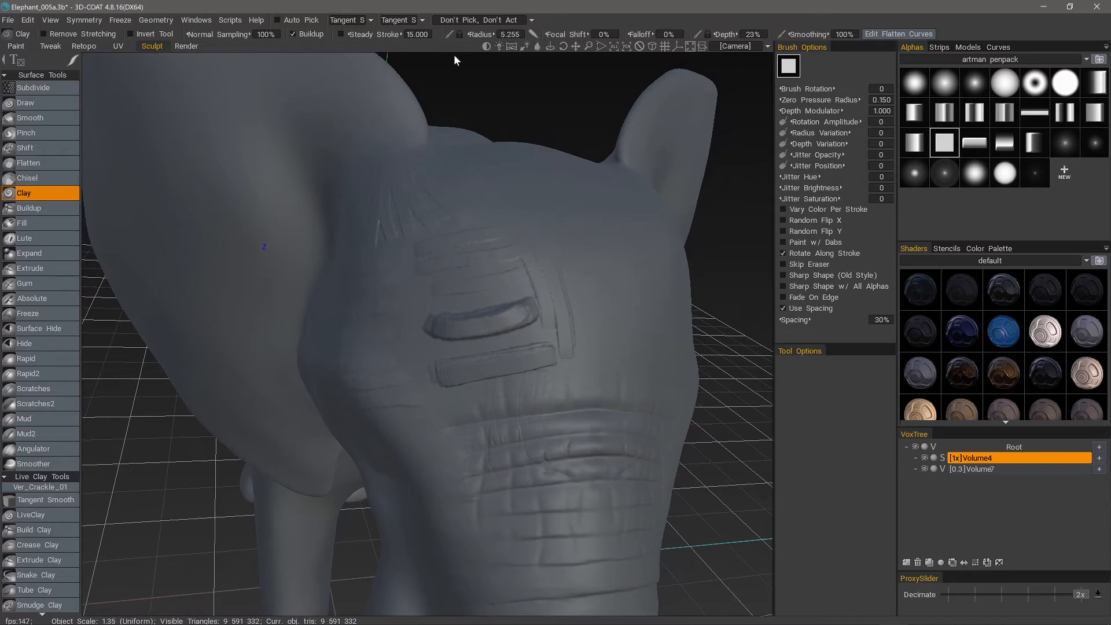
# Try lowering the low-pressure end of the brush radius curve and reset the curve to its default.
pyautogui.click(449, 46)
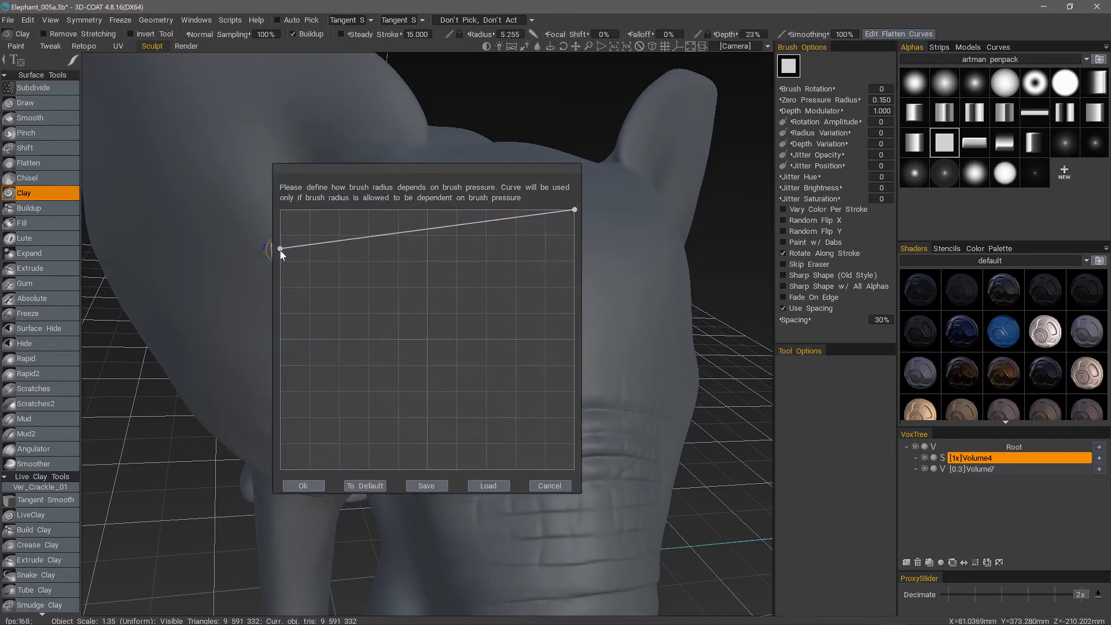
pyautogui.moveTo(280, 249); pyautogui.dragTo(286, 344)
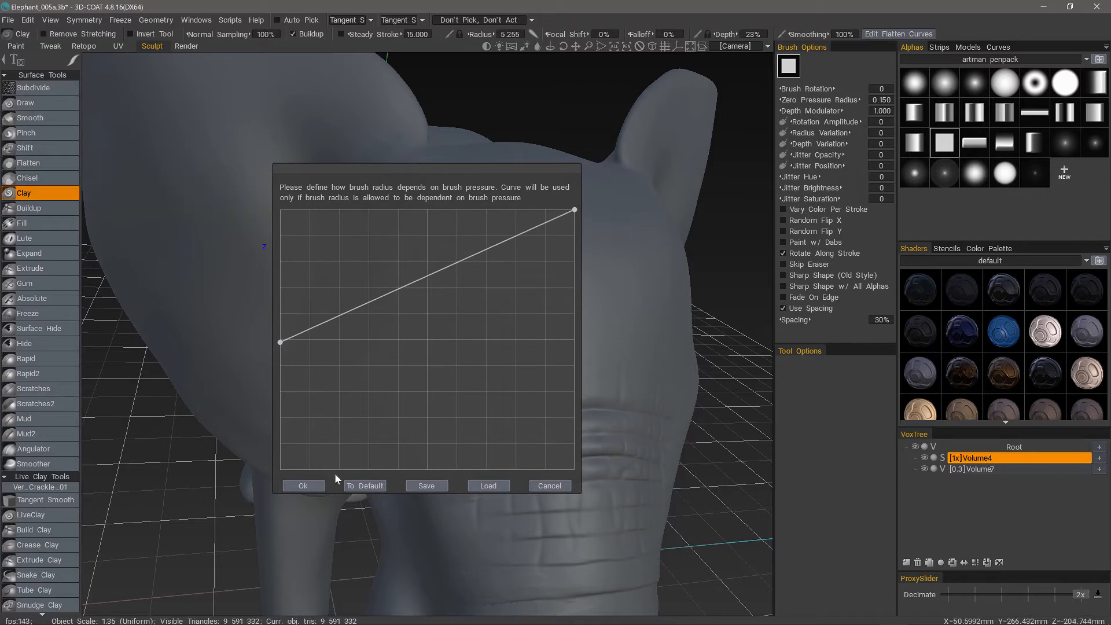
pyautogui.click(361, 485)
pyautogui.click(312, 485)
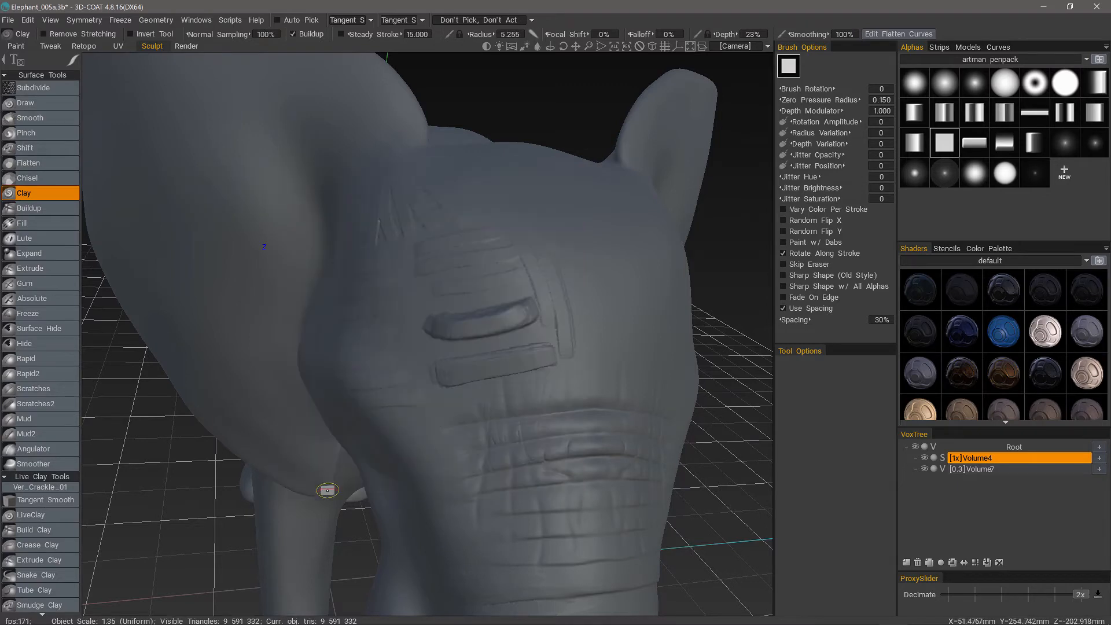
# Sculpt two long parallel Clay strokes down the middle of the forehead toward the trunk.
pyautogui.scroll(3, 580, 357)
pyautogui.keyDown('alt'); pyautogui.moveTo(520, 282); pyautogui.dragTo(438, 338); pyautogui.keyUp('alt')
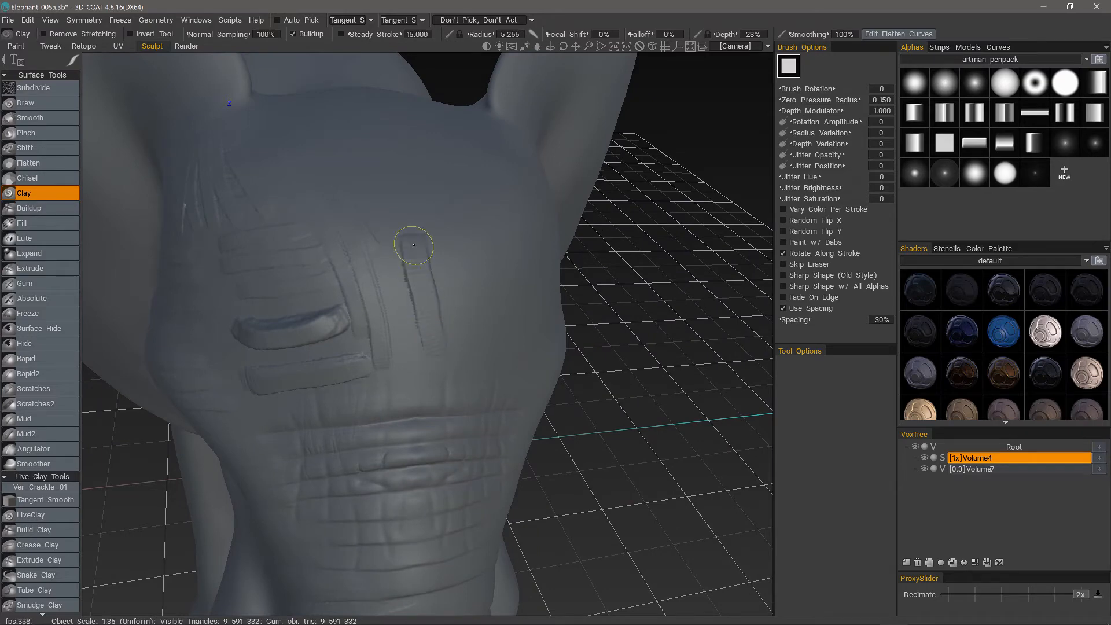
pyautogui.moveTo(406, 191)
pyautogui.keyDown('alt'); pyautogui.mouseDown()
pyautogui.moveTo(359, 325)
pyautogui.moveTo(416, 245)
pyautogui.moveTo(436, 357)
pyautogui.moveTo(412, 280)
pyautogui.mouseUp(); pyautogui.keyUp('alt')
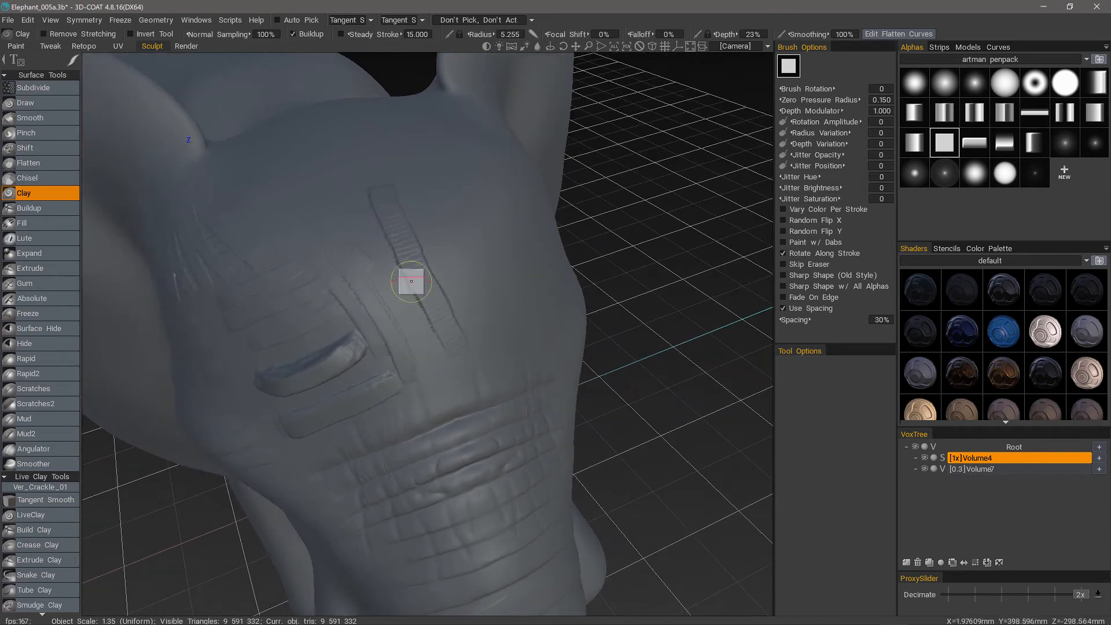
pyautogui.keyDown('alt'); pyautogui.moveTo(392, 228); pyautogui.dragTo(411, 188); pyautogui.keyUp('alt')
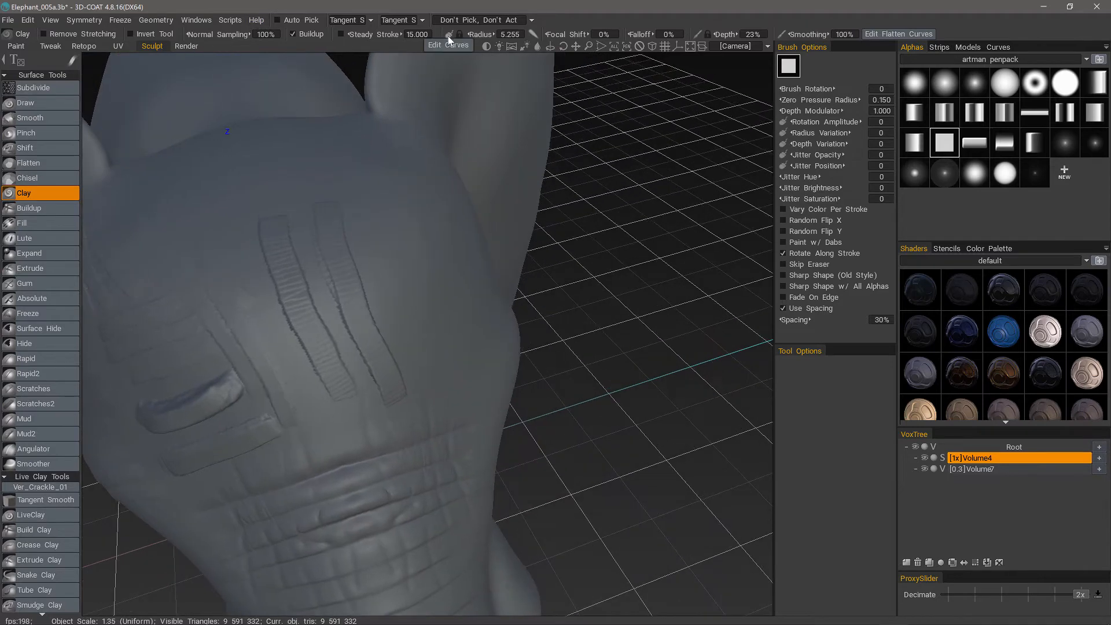
# Lower the radius pressure curve's start to about 40% height, bow its middle upward, and sculpt a pressure-tapered stroke down the forehead.
pyautogui.click(451, 34)
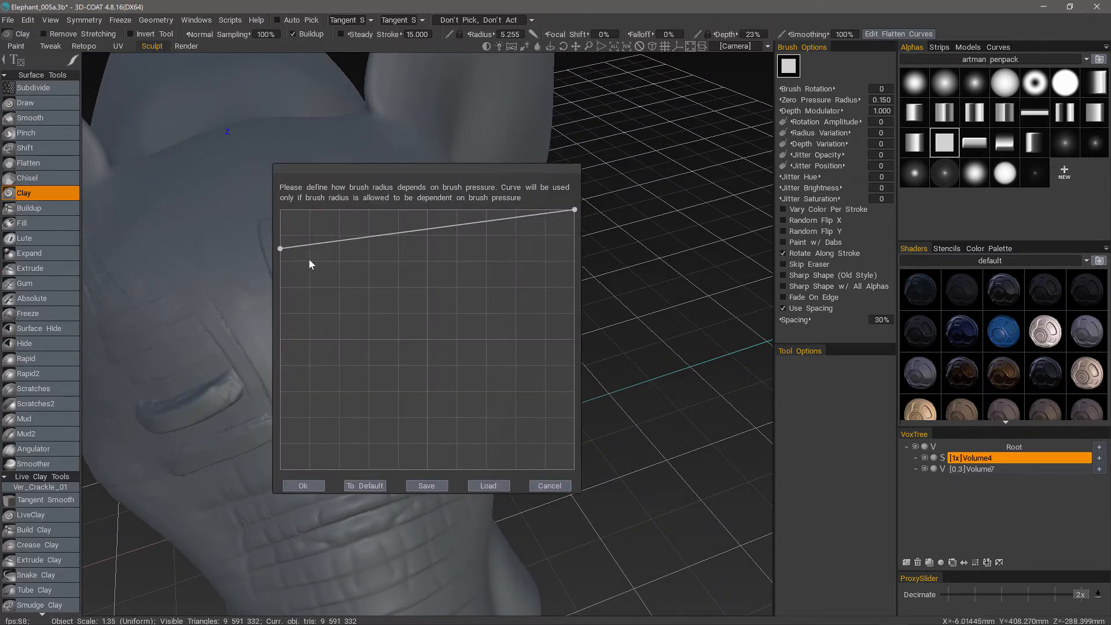
pyautogui.moveTo(281, 248); pyautogui.dragTo(291, 366)
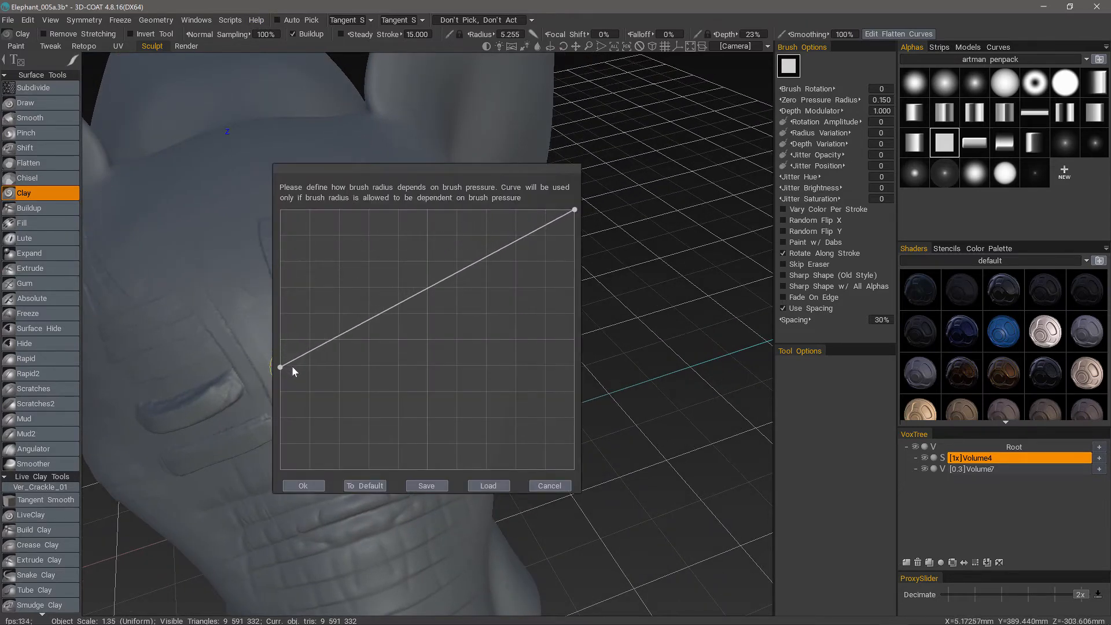
pyautogui.moveTo(422, 291); pyautogui.dragTo(413, 269)
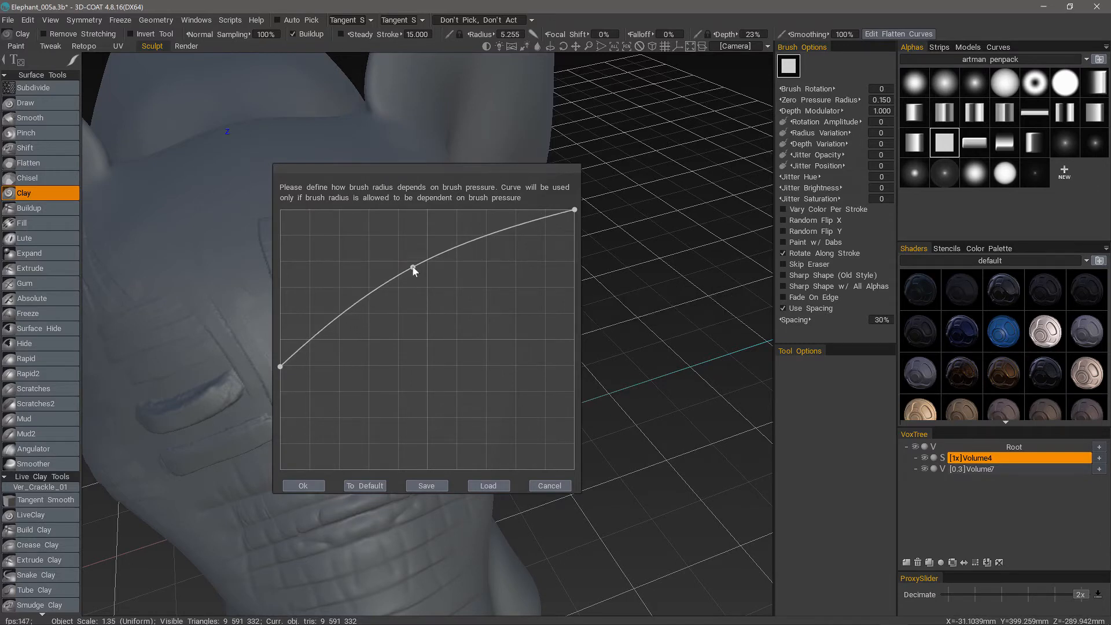
pyautogui.click(308, 487)
pyautogui.moveTo(348, 341)
pyautogui.keyDown('alt'); pyautogui.mouseDown()
pyautogui.moveTo(346, 320)
pyautogui.moveTo(417, 388)
pyautogui.mouseUp(); pyautogui.keyUp('alt')
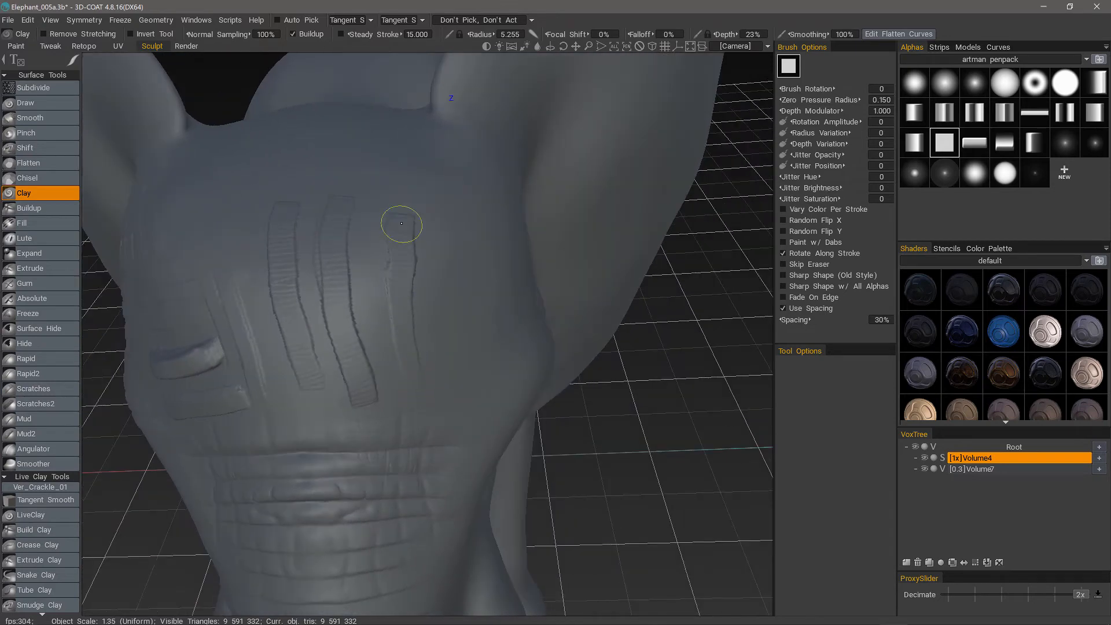
# Sculpt a freehand Clay stroke with tapering pressure diagonally across the top of the head, between the ears.
pyautogui.moveTo(401, 233)
pyautogui.keyDown('alt'); pyautogui.mouseDown()
pyautogui.moveTo(401, 541)
pyautogui.moveTo(432, 312)
pyautogui.mouseUp(); pyautogui.keyUp('alt')
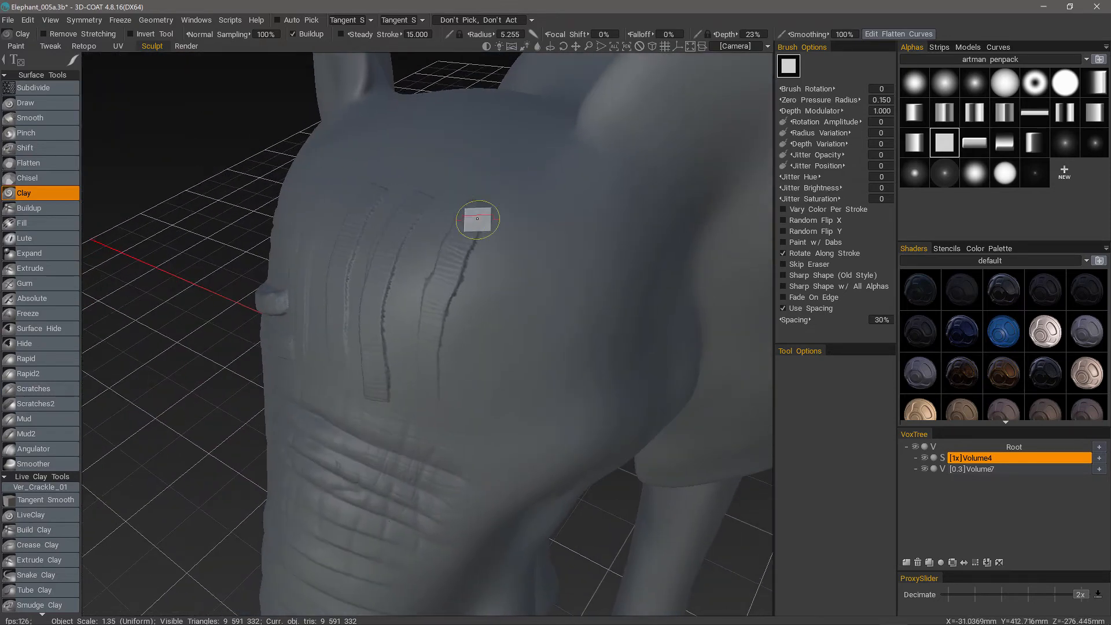
pyautogui.moveTo(477, 218)
pyautogui.keyDown('alt'); pyautogui.mouseDown()
pyautogui.moveTo(421, 397)
pyautogui.moveTo(428, 414)
pyautogui.moveTo(422, 382)
pyautogui.mouseUp(); pyautogui.keyUp('alt')
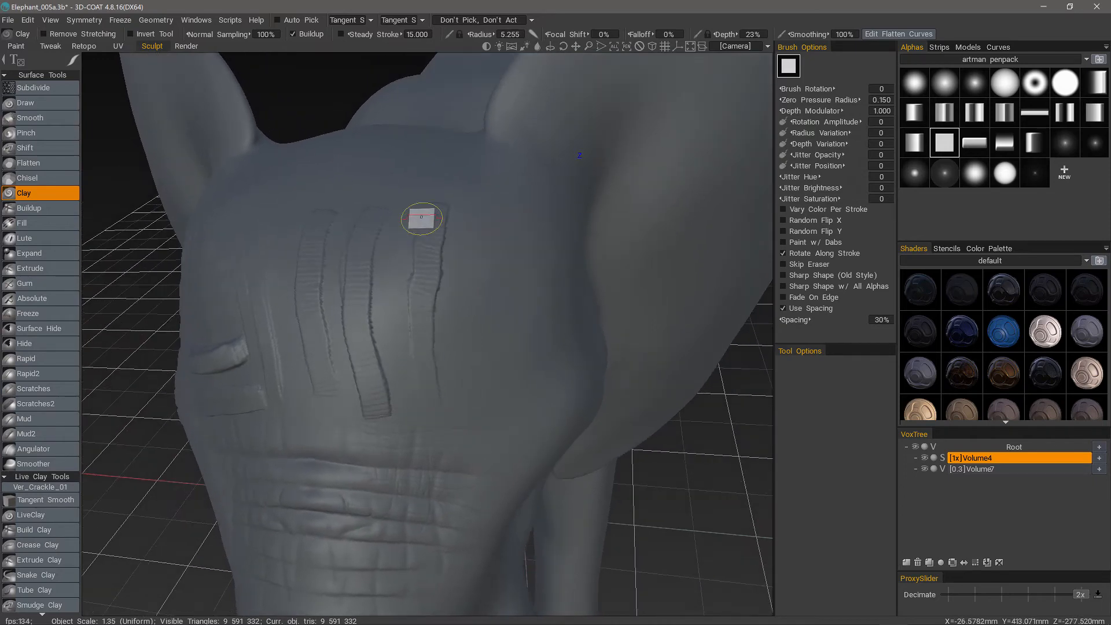
pyautogui.moveTo(422, 422)
pyautogui.keyDown('alt'); pyautogui.mouseDown()
pyautogui.moveTo(422, 334)
pyautogui.moveTo(378, 269)
pyautogui.moveTo(335, 265)
pyautogui.moveTo(330, 285)
pyautogui.moveTo(471, 210)
pyautogui.mouseUp(); pyautogui.keyUp('alt')
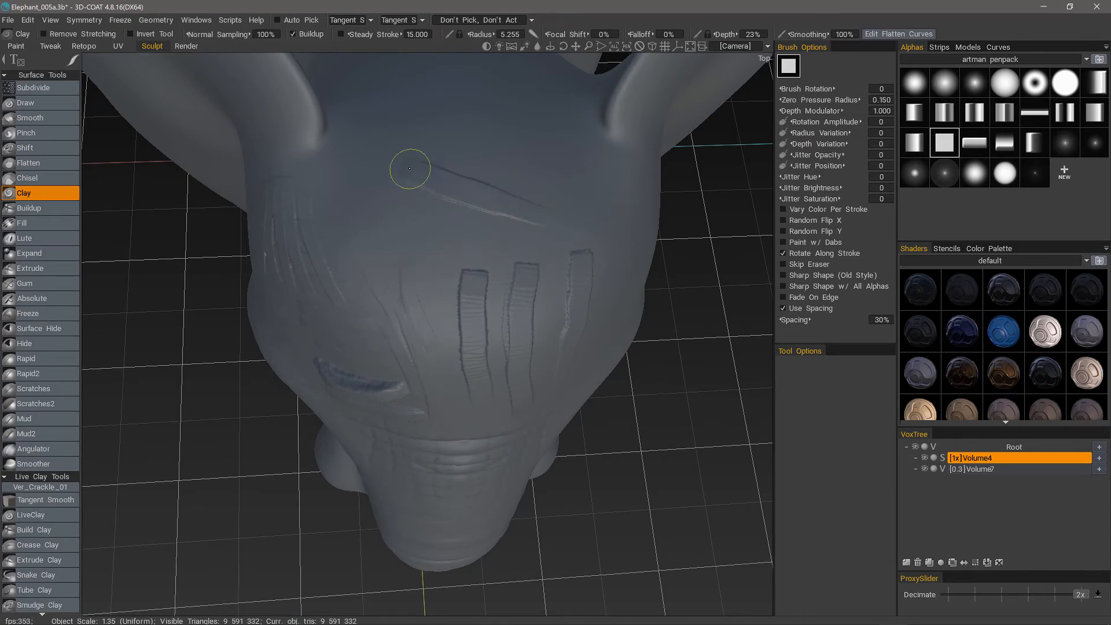
pyautogui.moveTo(381, 158)
pyautogui.keyDown('alt'); pyautogui.mouseDown()
pyautogui.moveTo(409, 191)
pyautogui.moveTo(358, 173)
pyautogui.mouseUp(); pyautogui.keyUp('alt')
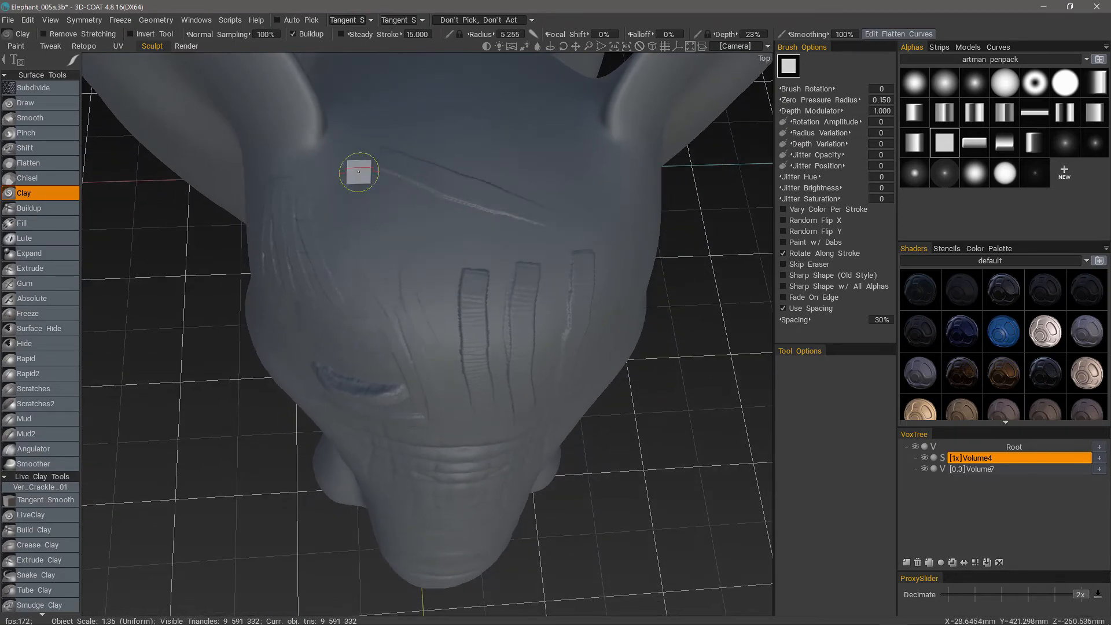
# Enable Steady Stroke at 15.000 and sculpt a second diagonal Clay stroke across the top of the head, parallel to the first.
pyautogui.click(342, 35)
pyautogui.moveTo(382, 99)
pyautogui.keyDown('alt'); pyautogui.mouseDown()
pyautogui.moveTo(455, 166)
pyautogui.moveTo(528, 261)
pyautogui.mouseUp(); pyautogui.keyUp('alt')
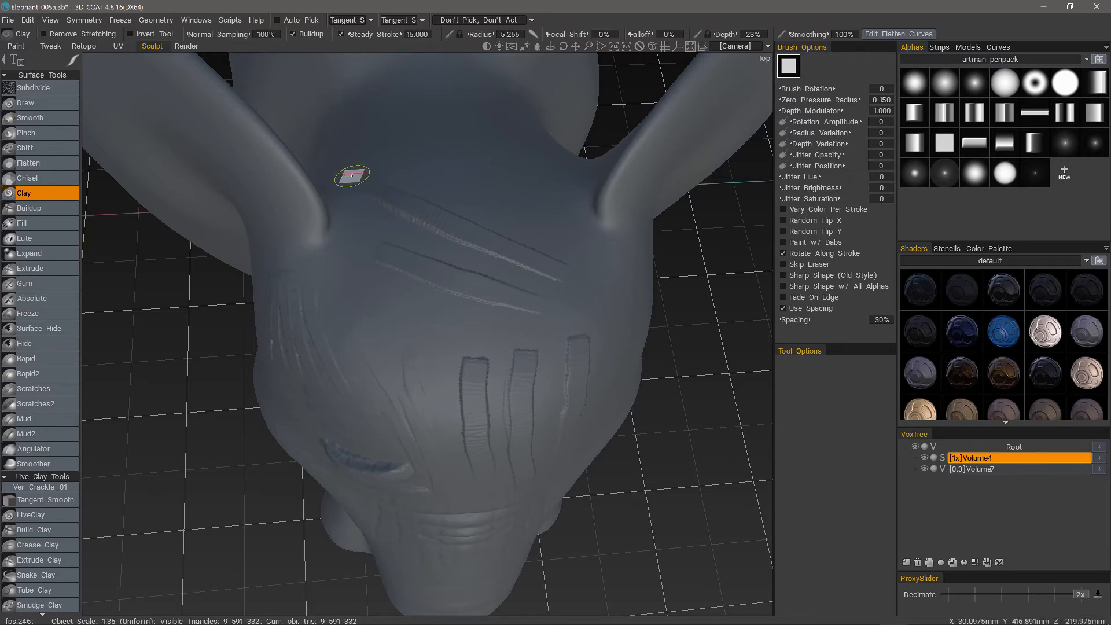
pyautogui.moveTo(325, 403)
pyautogui.keyDown('alt'); pyautogui.mouseDown()
pyautogui.moveTo(300, 409)
pyautogui.moveTo(330, 416)
pyautogui.moveTo(347, 399)
pyautogui.mouseUp(); pyautogui.keyUp('alt')
# Undo the test Clay strokes on the forehead and the top of the head.
pyautogui.moveTo(352, 164)
pyautogui.keyDown('alt'); pyautogui.mouseDown()
pyautogui.moveTo(362, 68)
pyautogui.moveTo(463, 56)
pyautogui.mouseUp(); pyautogui.keyUp('alt')
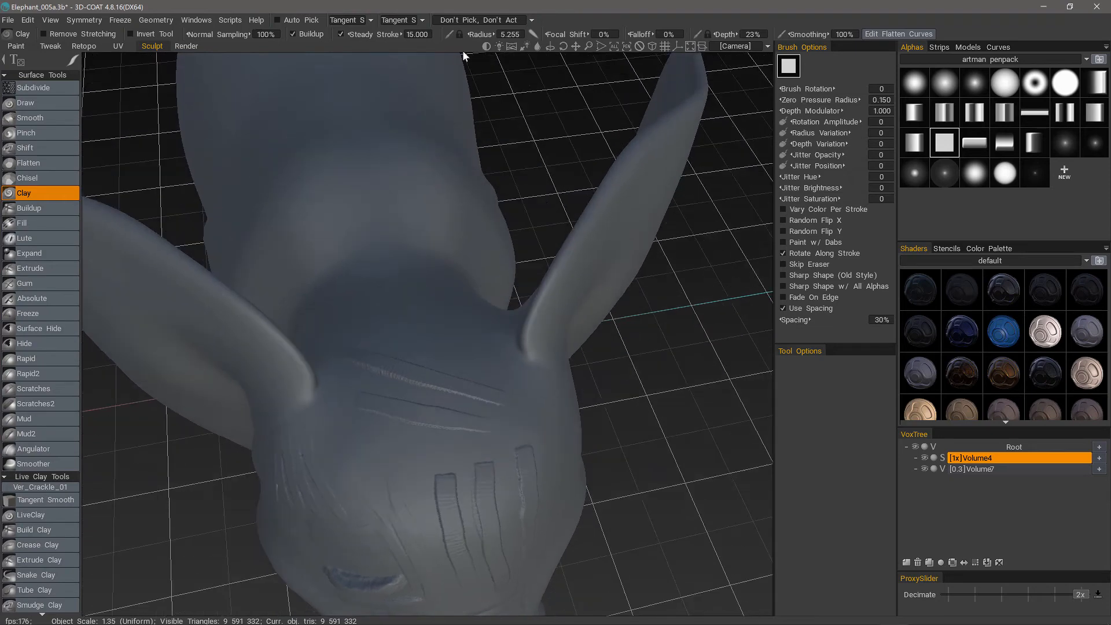
pyautogui.keyDown('alt'); pyautogui.moveTo(531, 32); pyautogui.dragTo(498, 144); pyautogui.keyUp('alt')
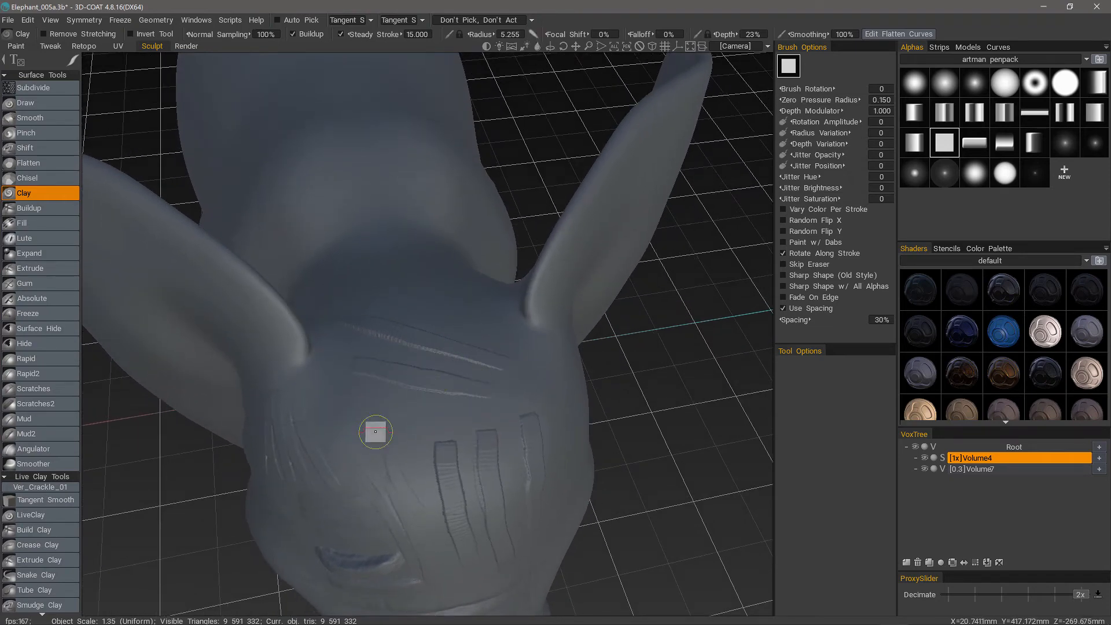
pyautogui.moveTo(372, 429)
pyautogui.keyDown('alt'); pyautogui.mouseDown()
pyautogui.moveTo(354, 523)
pyautogui.moveTo(387, 531)
pyautogui.moveTo(433, 469)
pyautogui.mouseUp(); pyautogui.keyUp('alt')
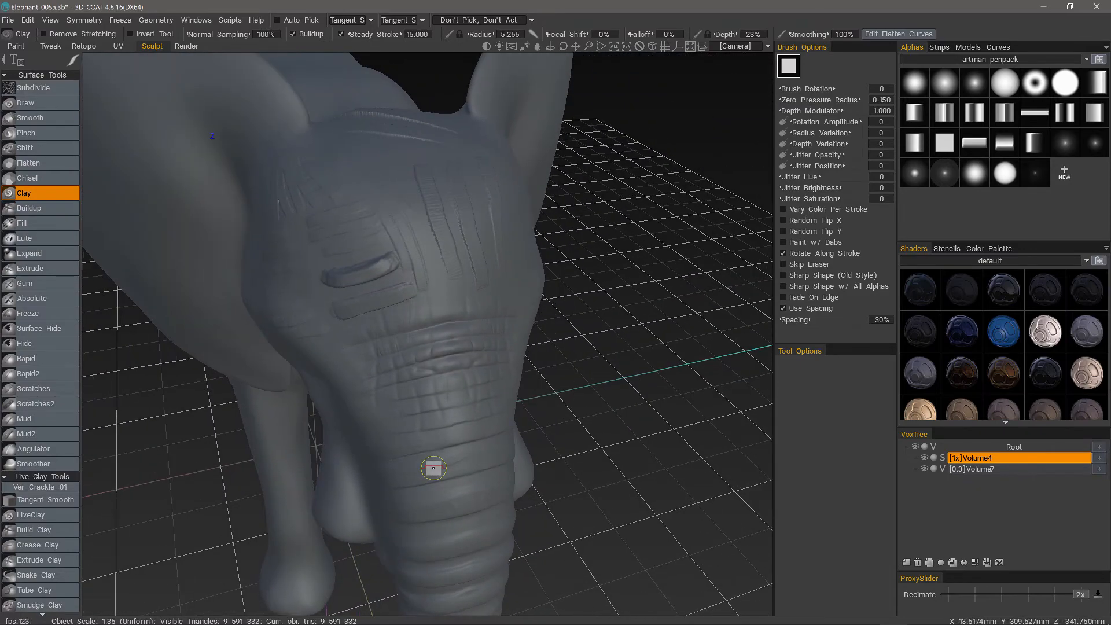
pyautogui.hotkey('ctrl', 'z')
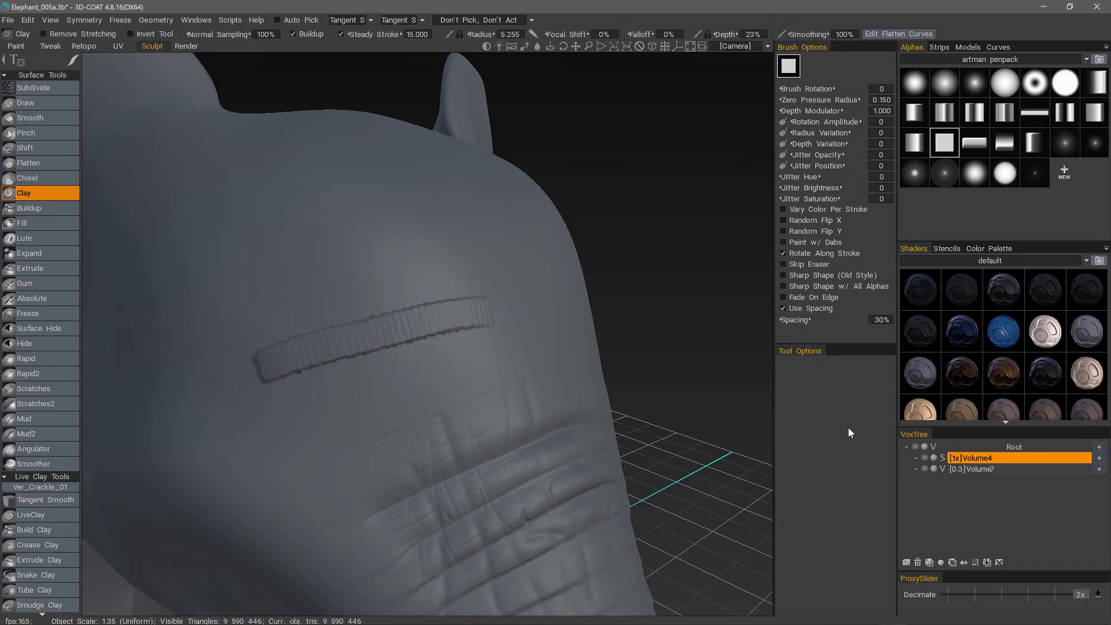
# Bring up the floating Presets list to view the surface tool presets and dismiss it again.
pyautogui.press('space')
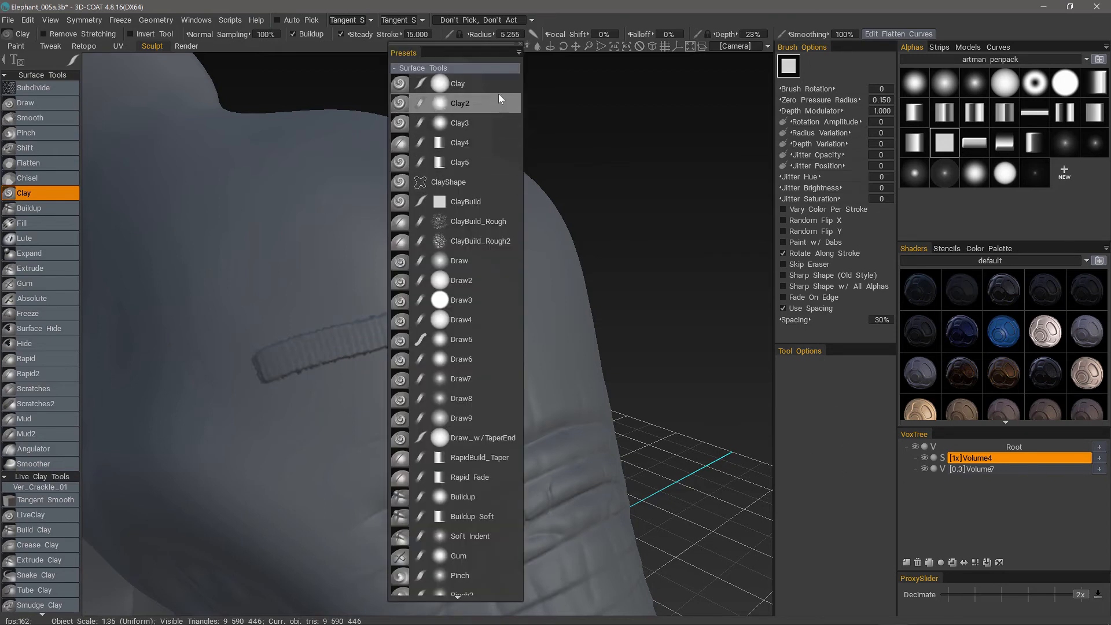
pyautogui.click(519, 53)
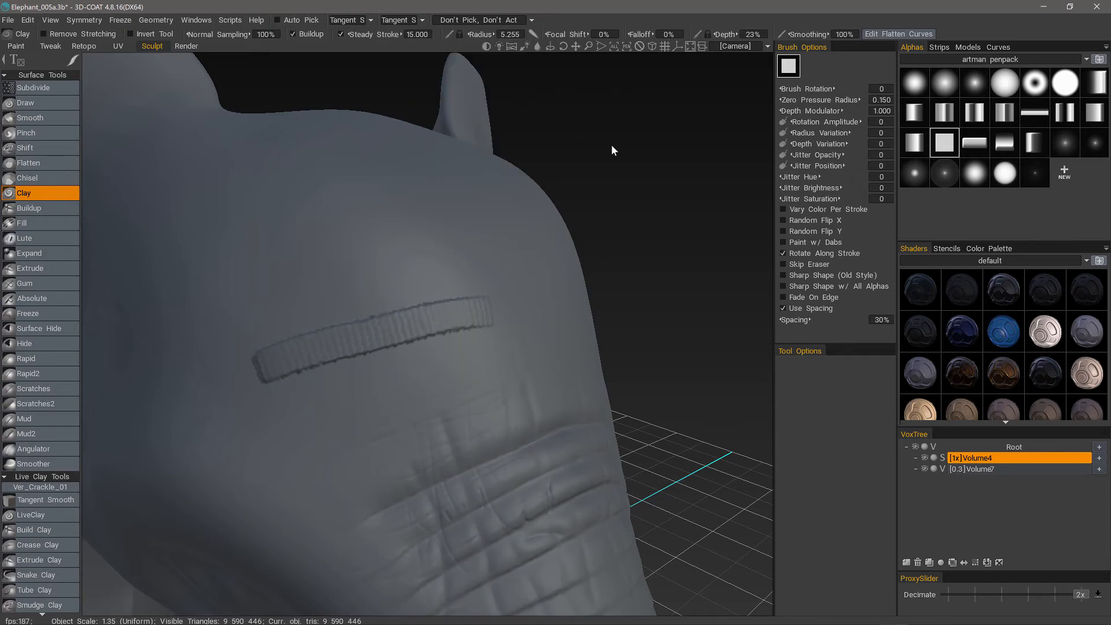
pyautogui.press('1')
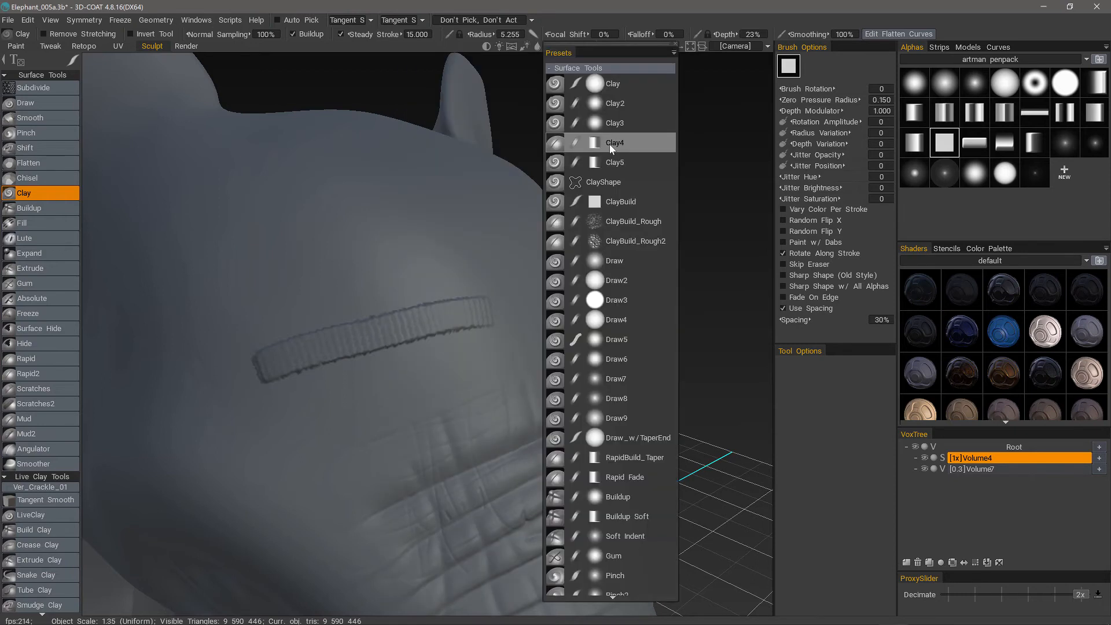
pyautogui.press('1')
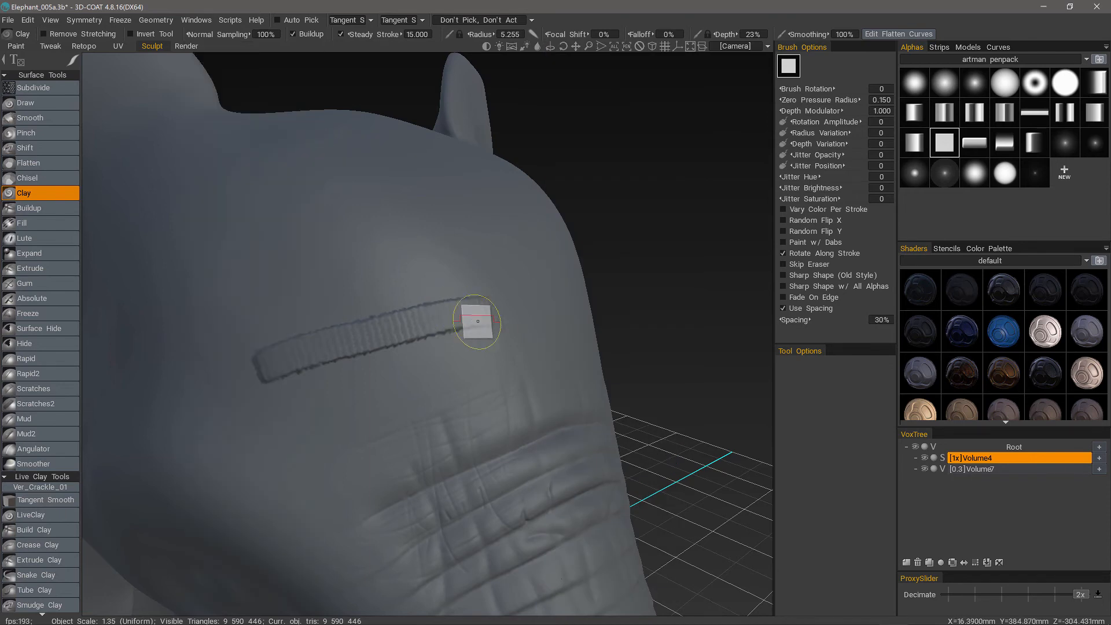
# Try docking the Presets list beneath the Tool Options and detach it again as a floating window over the viewport.
pyautogui.press('1')
pyautogui.moveTo(482, 50)
pyautogui.mouseDown()
pyautogui.moveTo(720, 152)
pyautogui.moveTo(798, 341)
pyautogui.moveTo(811, 588)
pyautogui.moveTo(799, 579)
pyautogui.mouseUp()
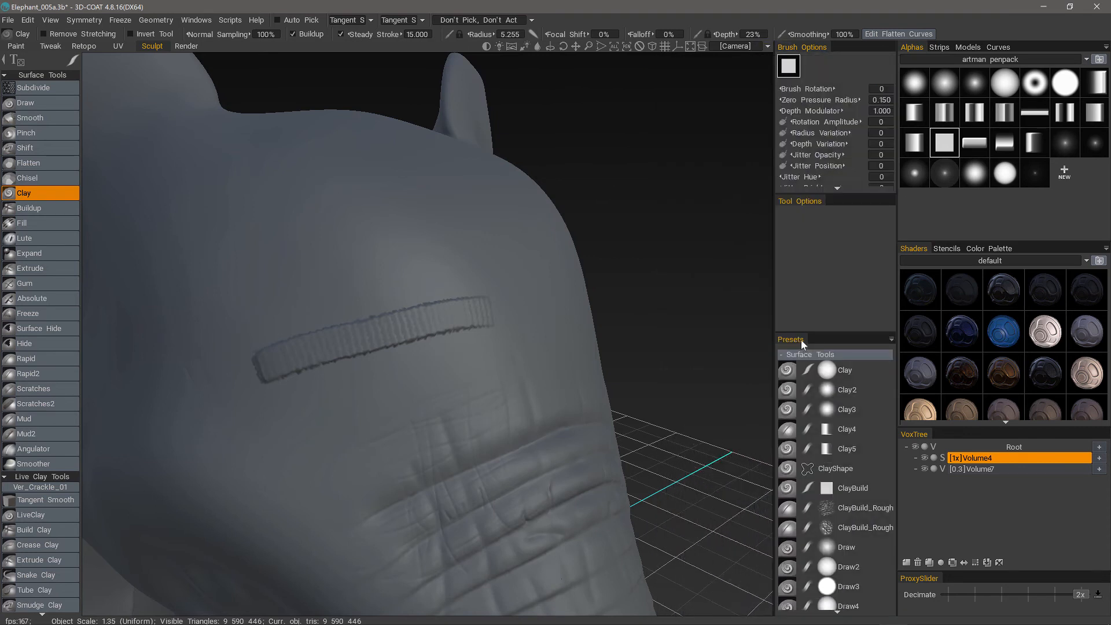
pyautogui.moveTo(800, 339); pyautogui.dragTo(639, 205)
pyautogui.moveTo(614, 93); pyautogui.dragTo(679, 57)
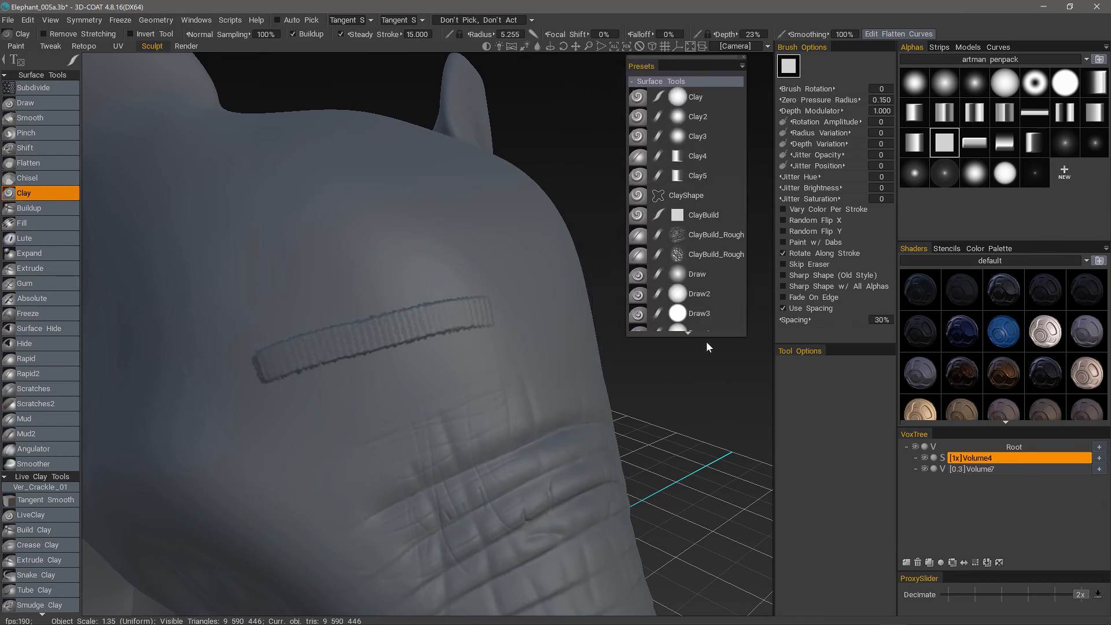
# Stretch the floating Presets list to nearly the full viewport height, reposition it slightly and close it.
pyautogui.moveTo(706, 336); pyautogui.dragTo(687, 606)
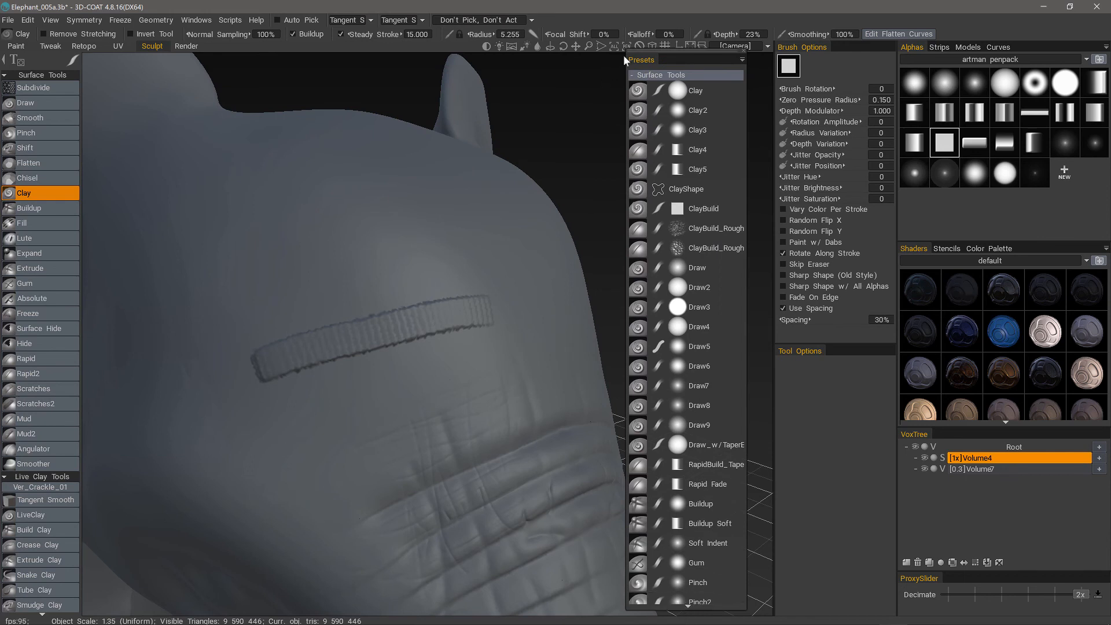
pyautogui.moveTo(676, 57); pyautogui.dragTo(671, 64)
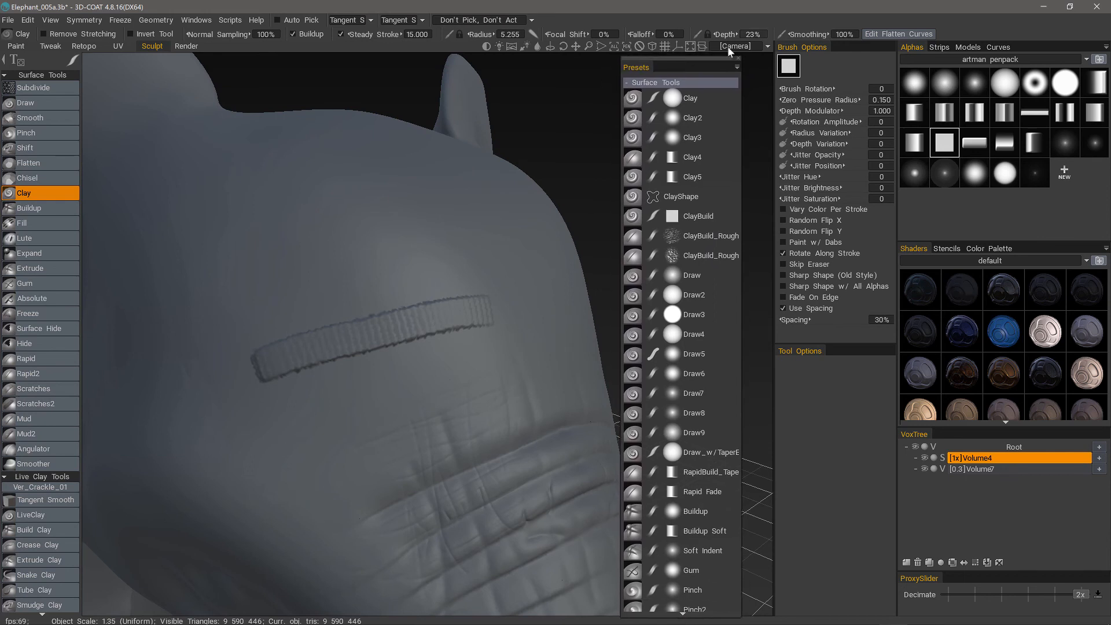
pyautogui.click(738, 60)
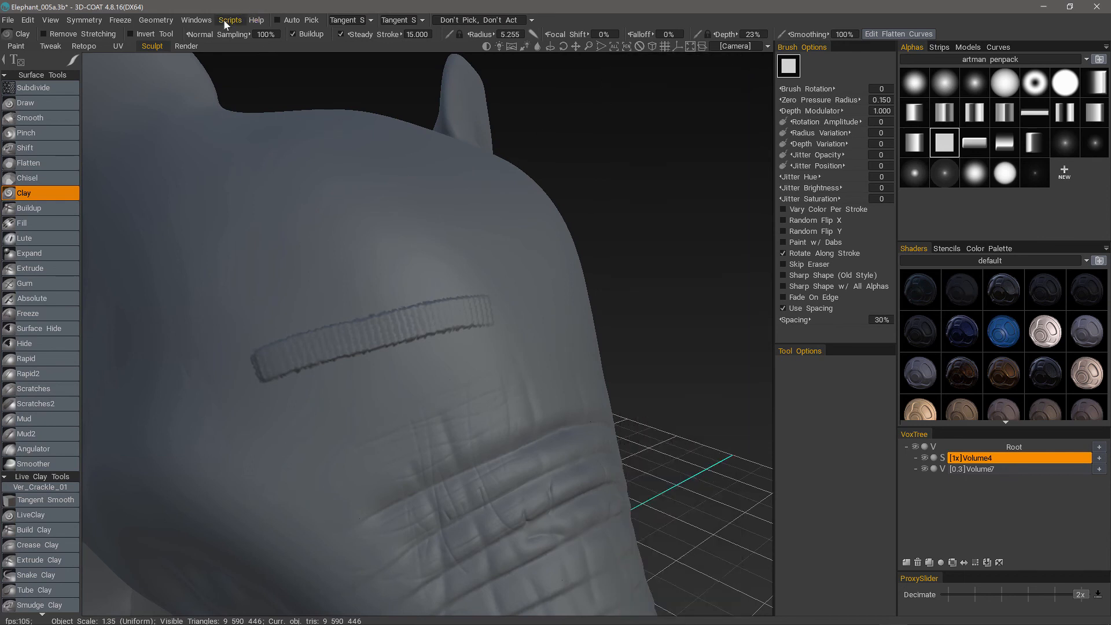
# Locate the Tool Presets entry among the popup windows and try starting a hotkey assignment for it.
pyautogui.click(195, 19)
pyautogui.moveTo(206, 40)
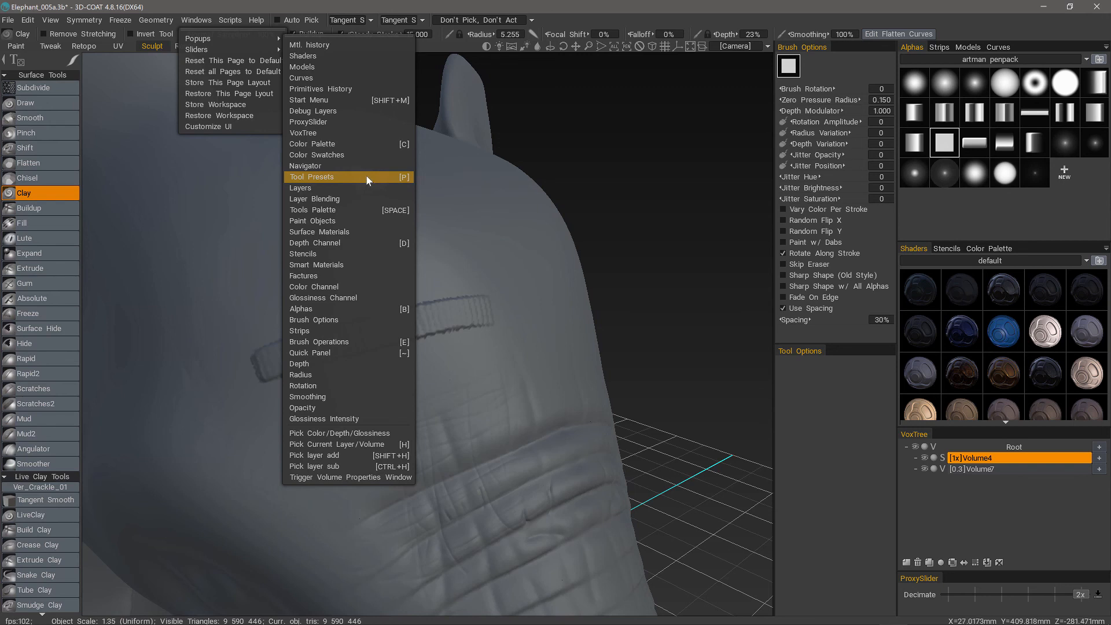
pyautogui.press('End')
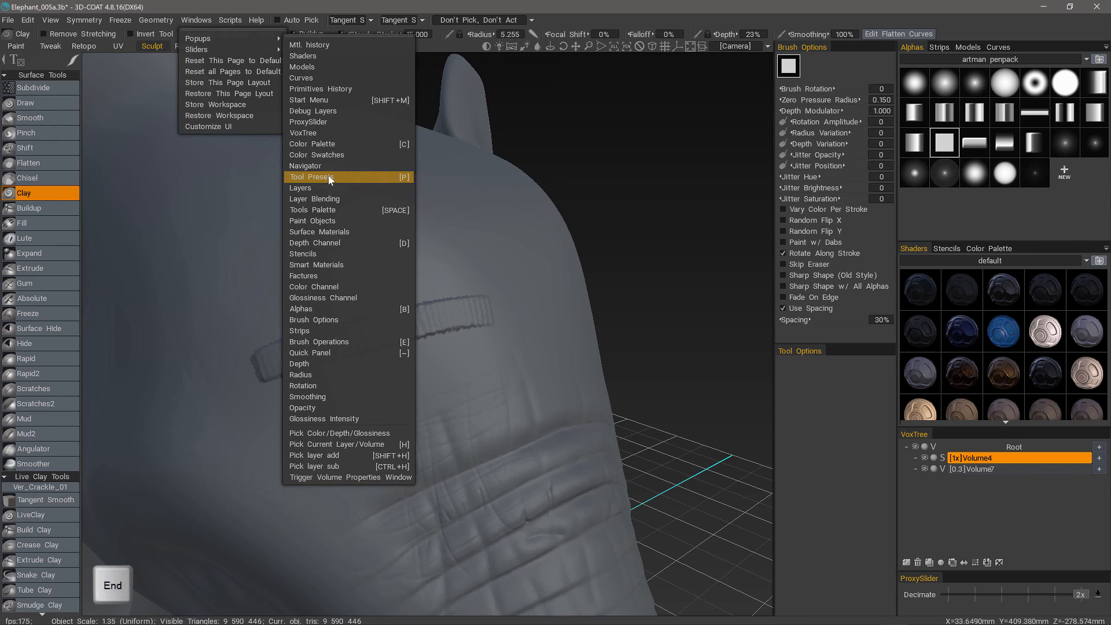
pyautogui.click(626, 401)
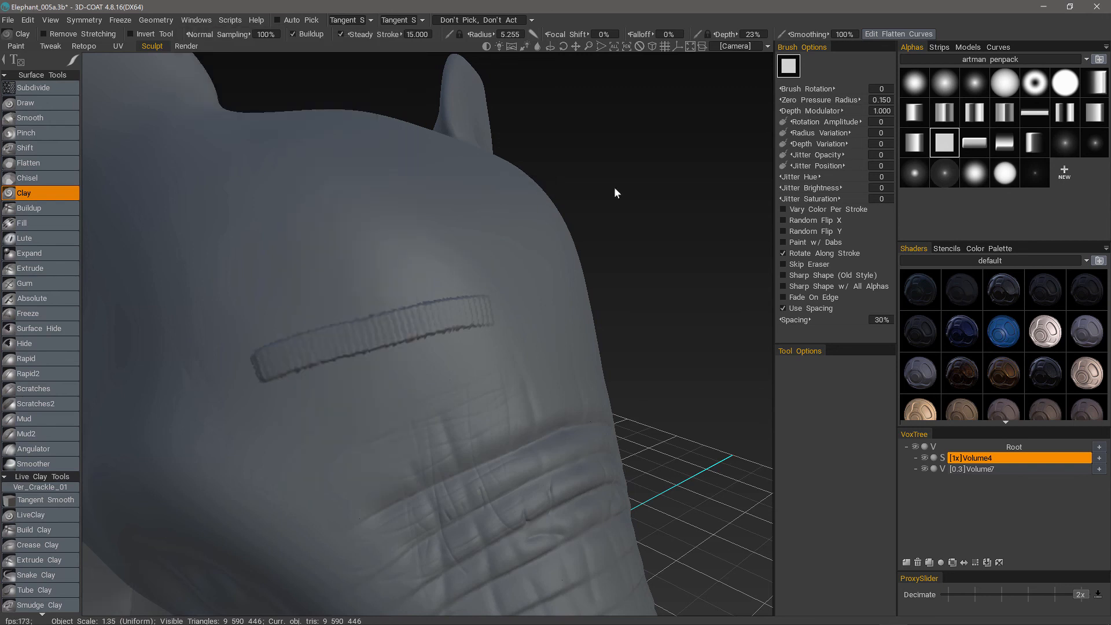
# Show the enlarged Presets list beside the cursor over the forehead and hide it again.
pyautogui.press('End')
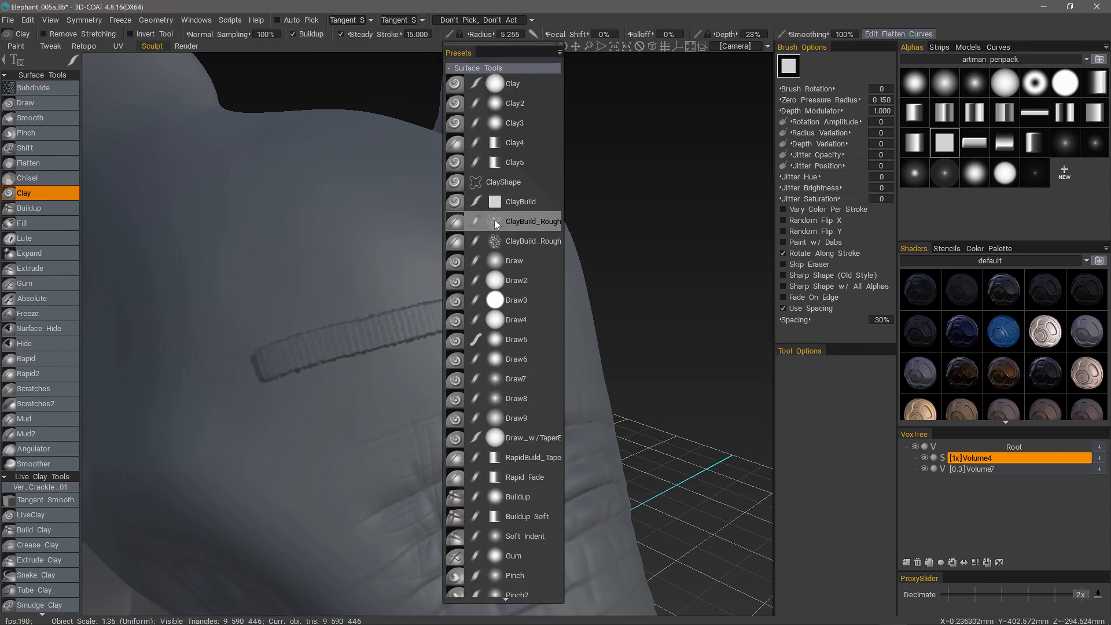
pyautogui.press('End')
pyautogui.press('End')
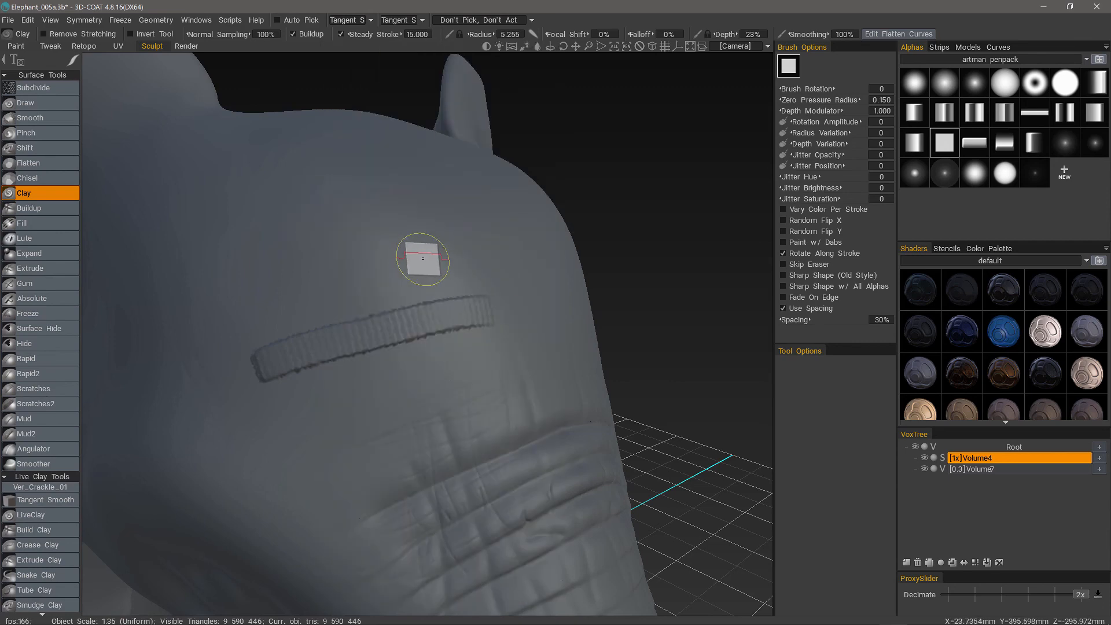